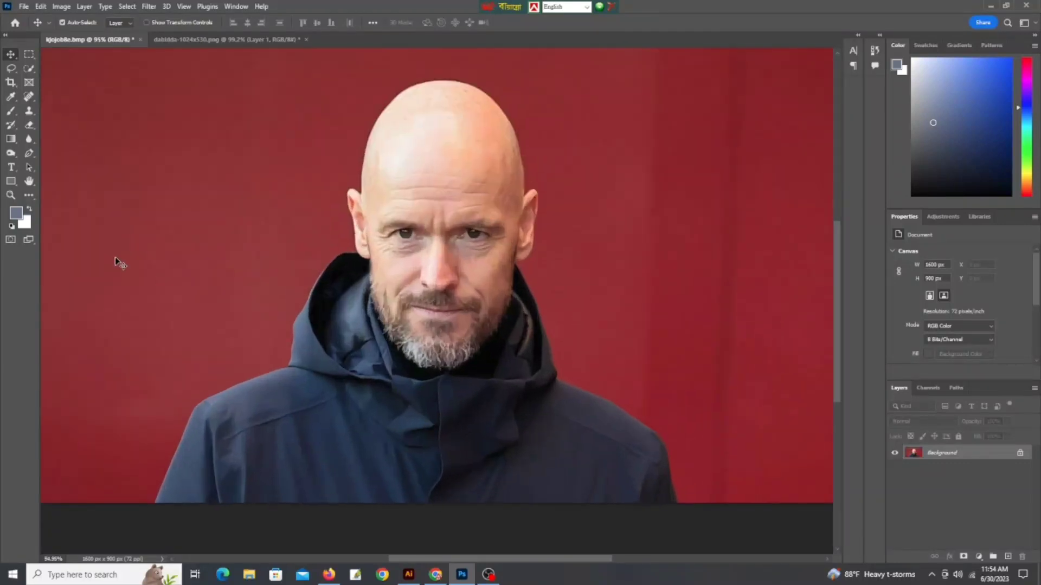
Quick-select the bald man's head and jacket against the red backdrop.
left_click(29, 69)
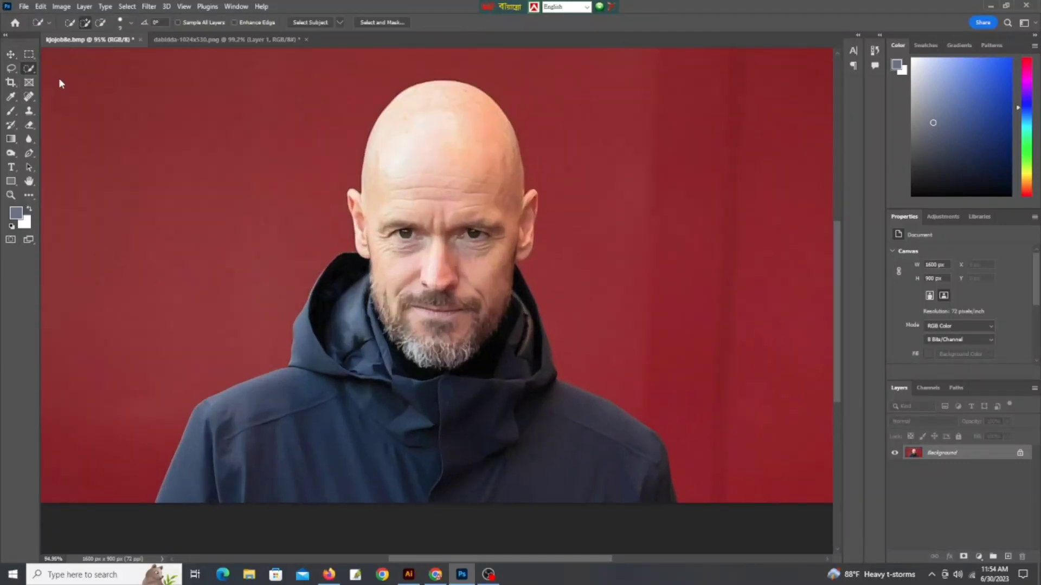
scroll(411, 117, "down", 2)
left_click_drag(428, 112, 449, 197)
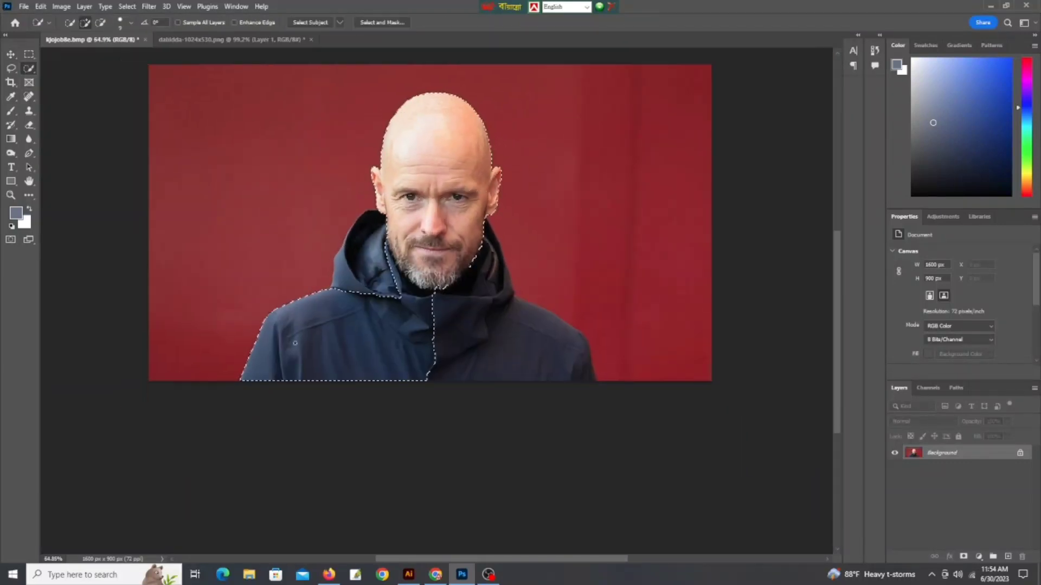
scroll(379, 279, "up", 2)
scroll(475, 290, "down", 1)
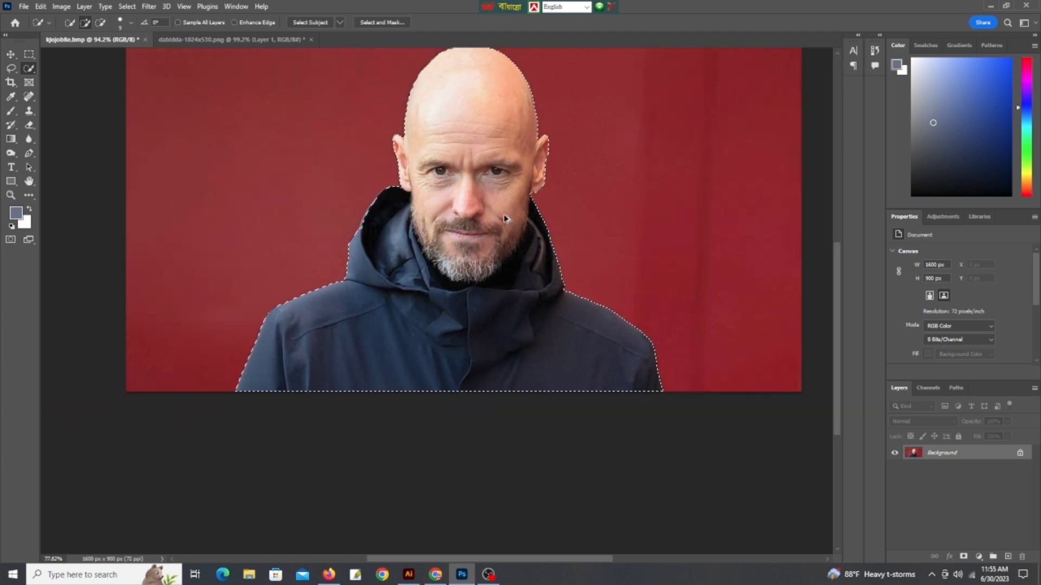
scroll(503, 214, "down", 2)
scroll(462, 146, "up", 1)
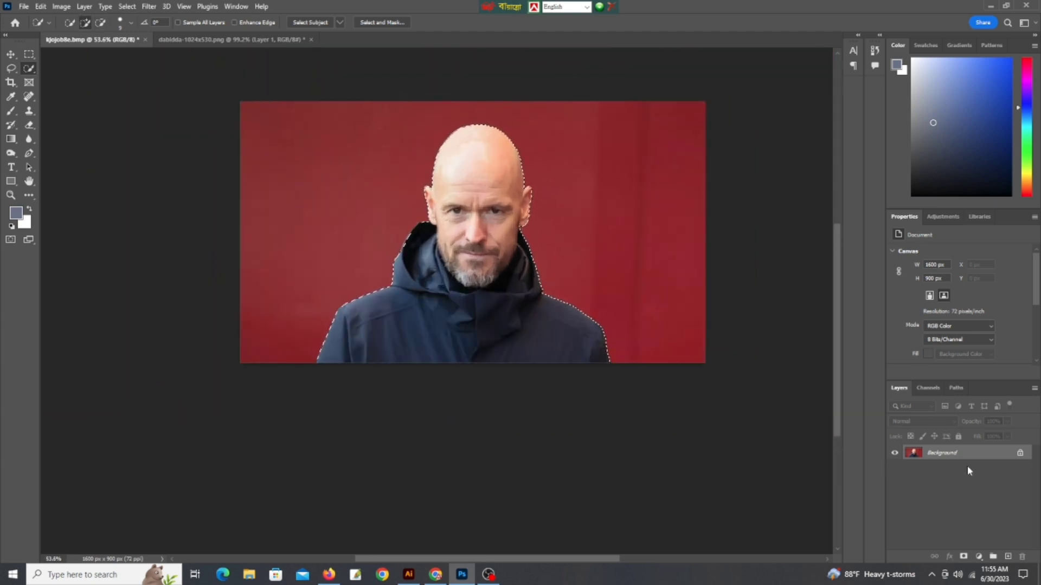
Convert the locked Background into an editable Layer 0.
double_click(954, 453)
left_click(604, 169)
scroll(460, 236, "up", 1)
left_click(11, 54)
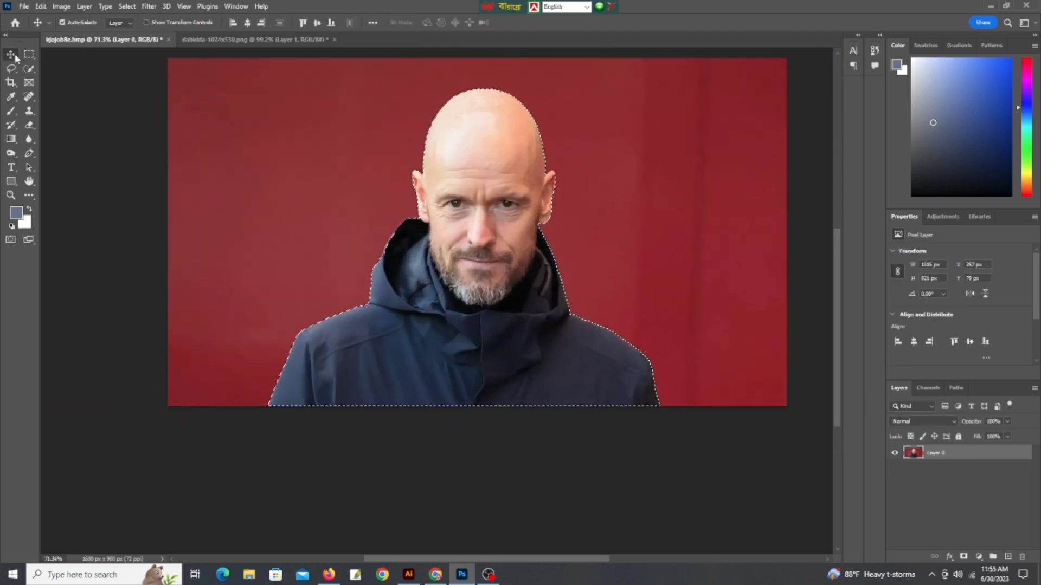
scroll(519, 179, "down", 1)
scroll(519, 178, "up", 1)
scroll(519, 179, "up", 1)
Duplicate Layer 0 as Layer 0 copy.
right_click(970, 454)
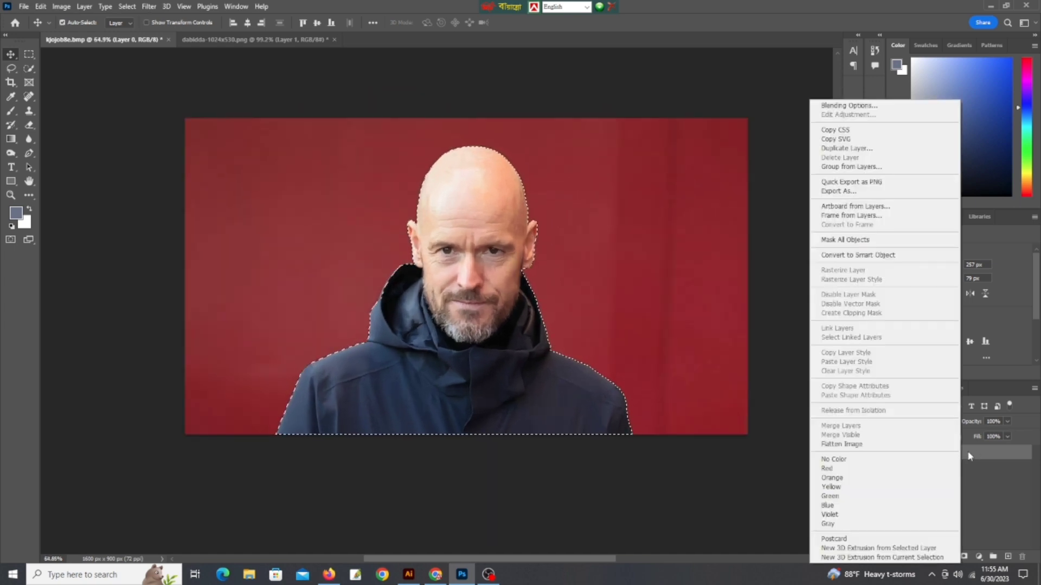
left_click(845, 148)
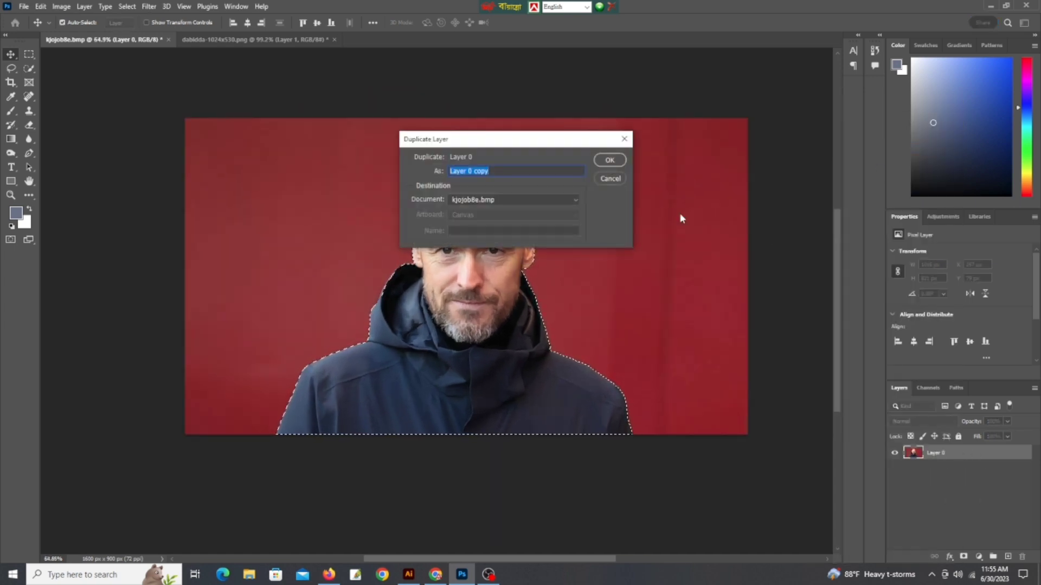
left_click(609, 162)
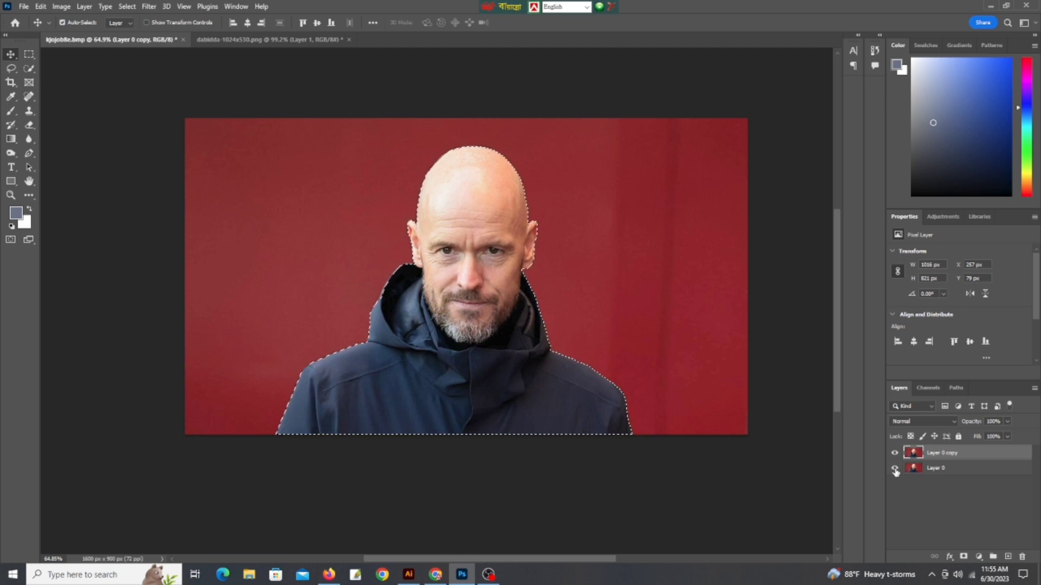
Mask Layer 0 copy to the selected man and hide the original Layer 0.
left_click(963, 557)
left_click(895, 468)
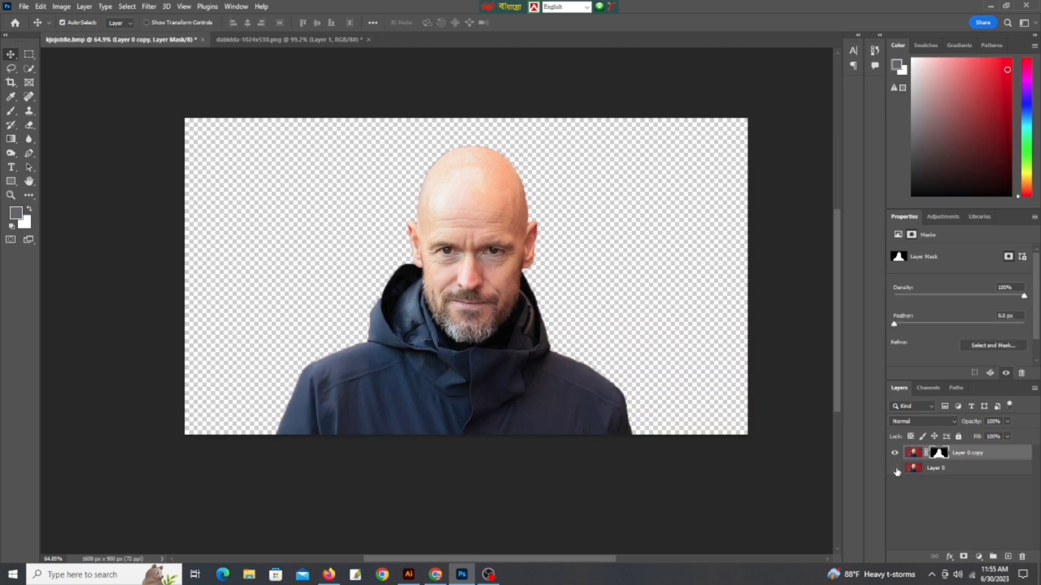
left_click(910, 503)
scroll(636, 305, "up", 1)
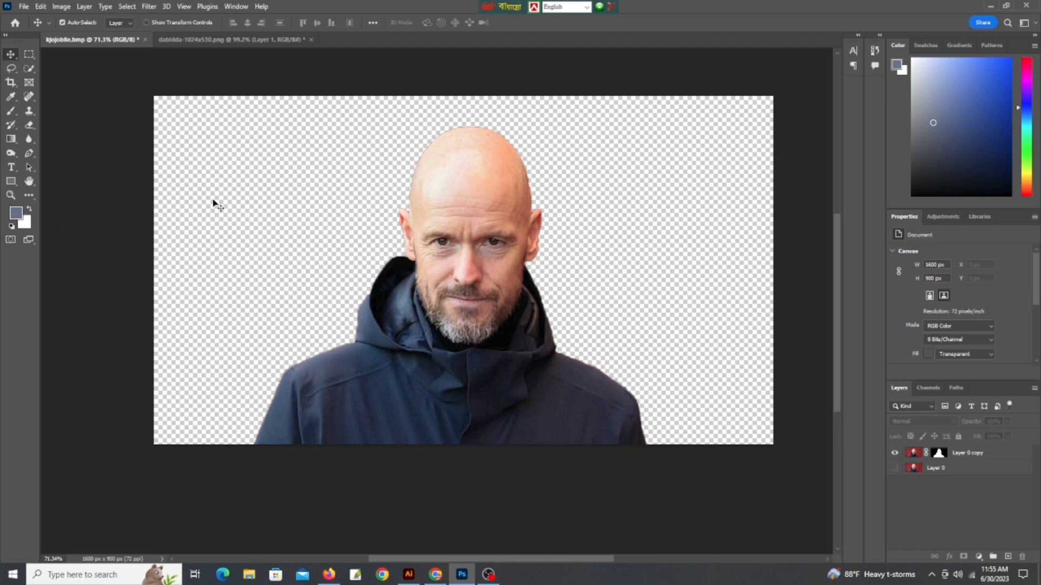
scroll(195, 163, "down", 1)
Attempt a gradient fill with the Gradient tool and dismiss the error message.
scroll(195, 163, "up", 2)
key("g")
left_click(462, 213)
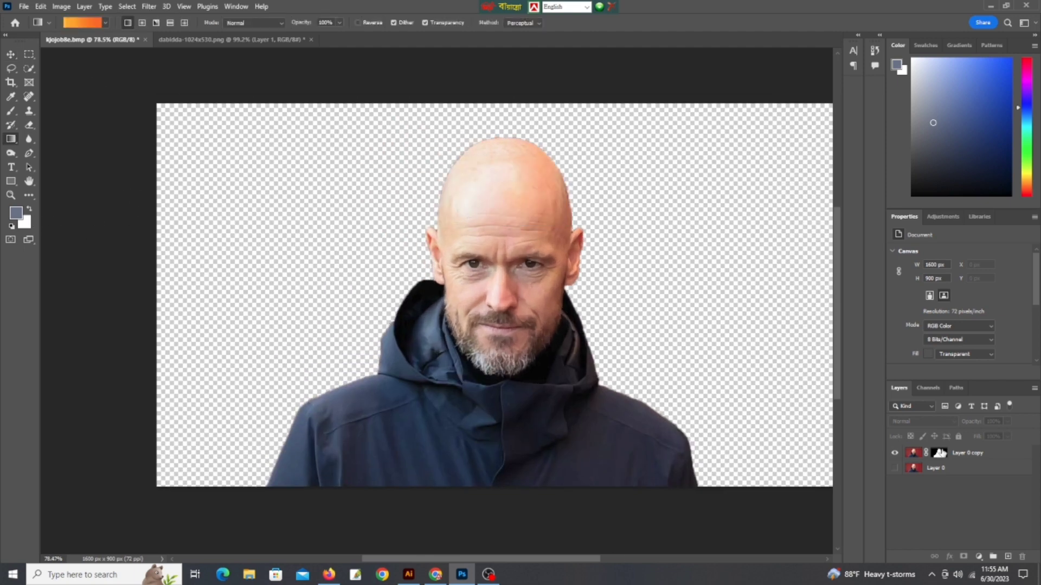
left_click(938, 468)
Add a new Layer 1 and move it to the bottom of the layer stack.
left_click(205, 232)
left_click(509, 211)
scroll(368, 216, "down", 6)
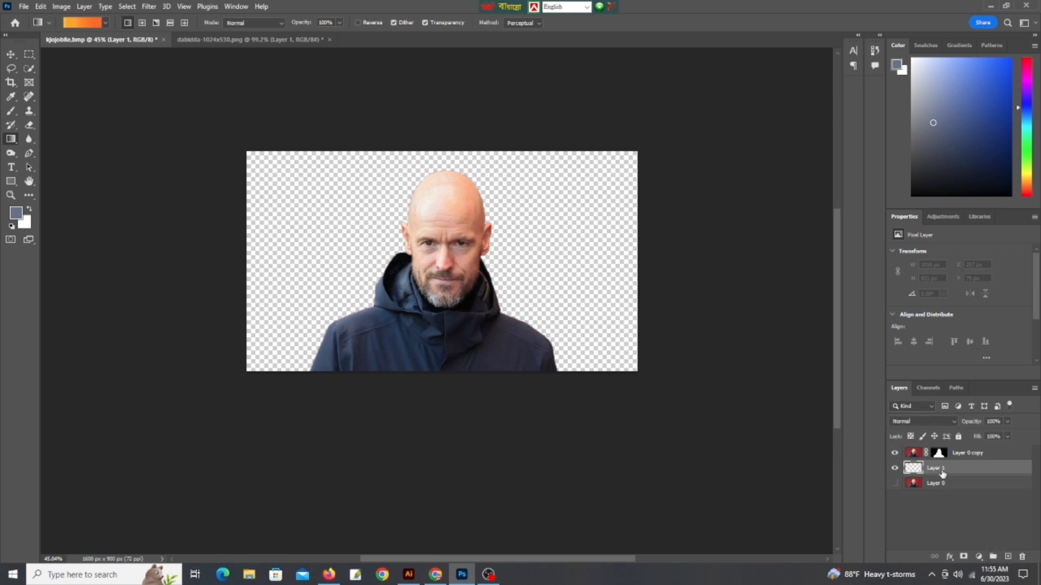
left_click_drag(941, 474, 952, 508)
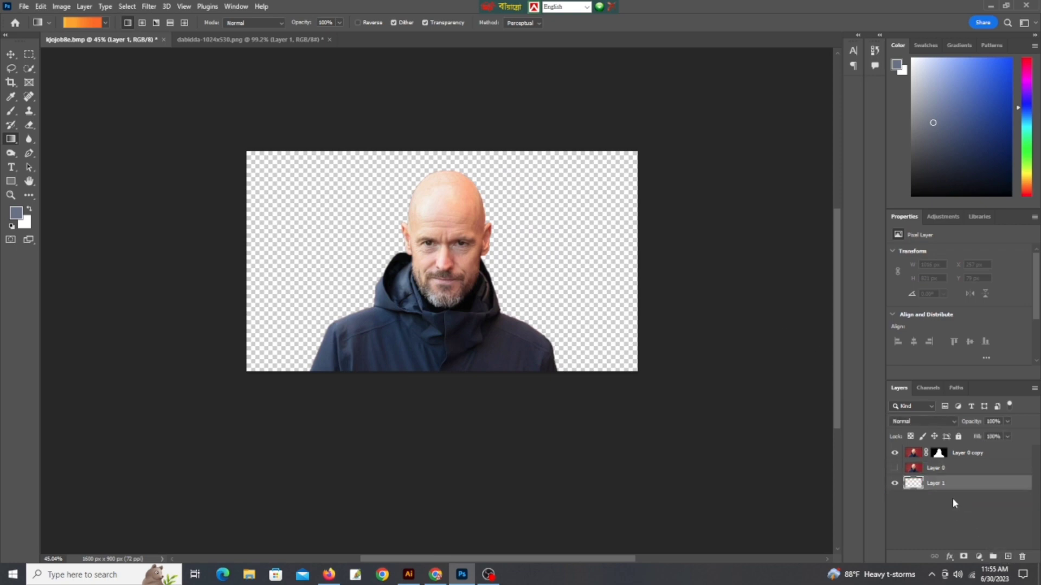
Fill Layer 1 with an orange gradient, then undo that first fill.
left_click_drag(534, 268, 589, 305)
key("ctrl+z")
scroll(548, 309, "up", 1)
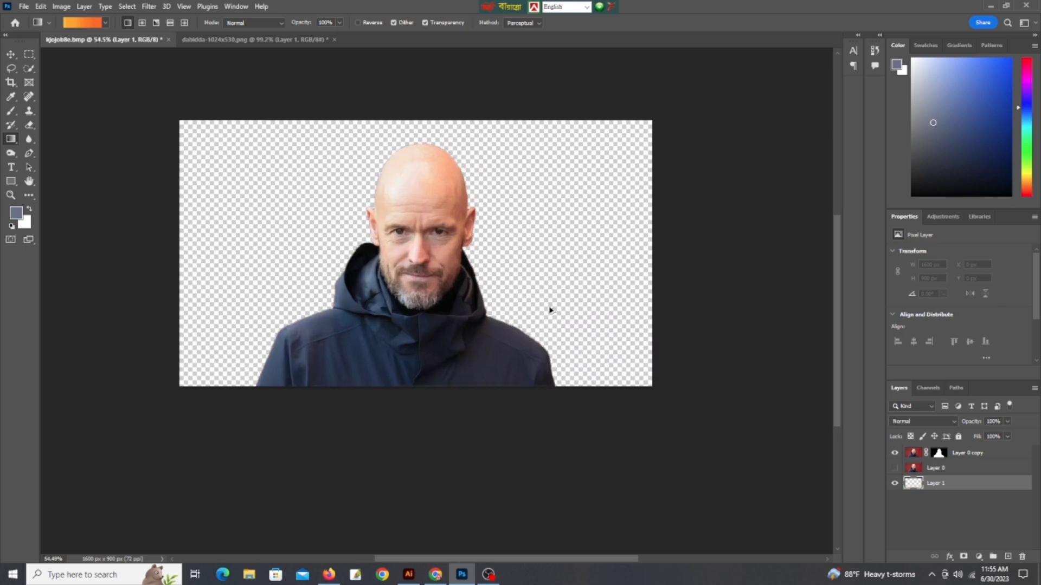
scroll(488, 282, "up", 1)
scroll(425, 258, "up", 1)
Shift a colour stop in the Gradient Editor to rebalance the orange blend.
left_click(98, 25)
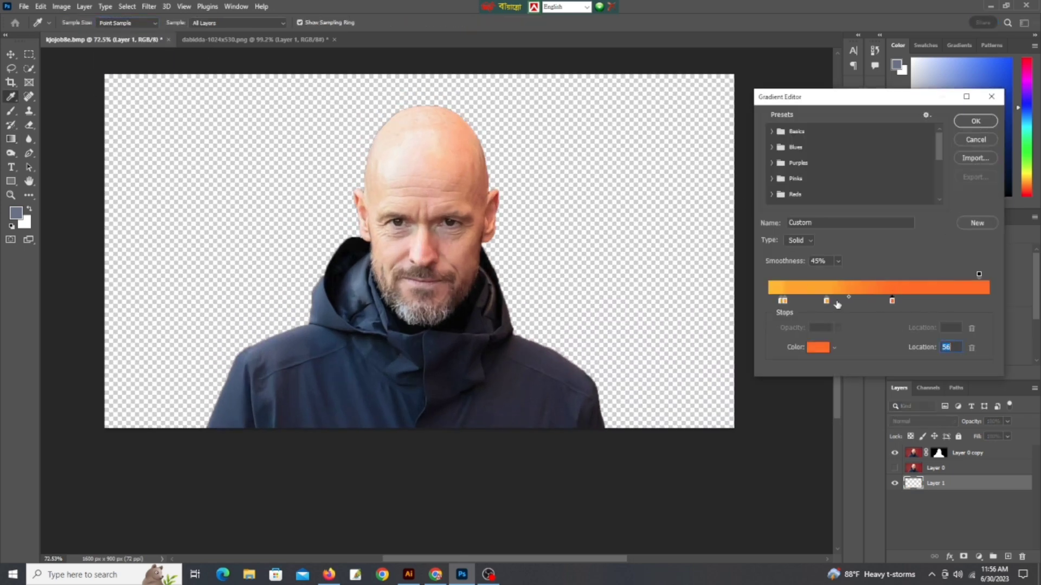
left_click_drag(827, 301, 920, 301)
left_click(976, 121)
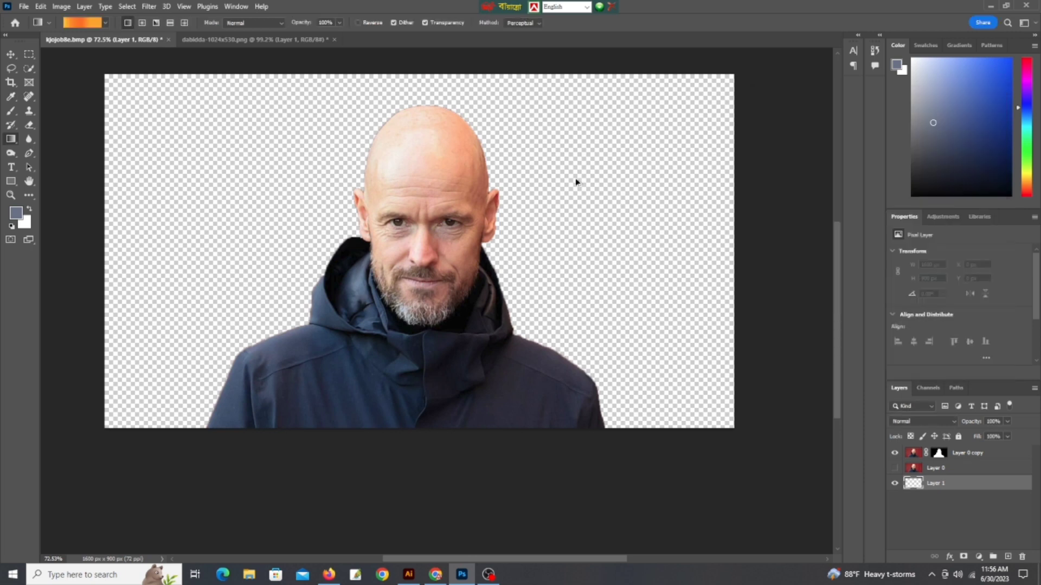
scroll(574, 177, "down", 2)
Fill Layer 1 with the orange gradient running top to bottom.
left_click_drag(189, 216, 699, 216)
scroll(580, 201, "down", 3)
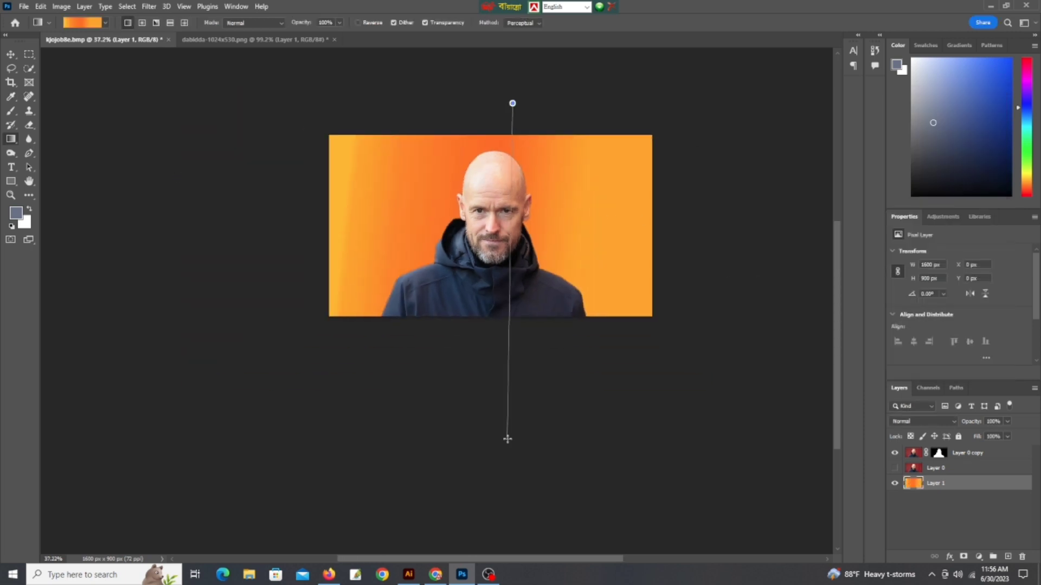
left_click_drag(512, 103, 508, 439)
scroll(510, 412, "up", 3)
scroll(509, 380, "down", 3)
scroll(450, 309, "up", 2)
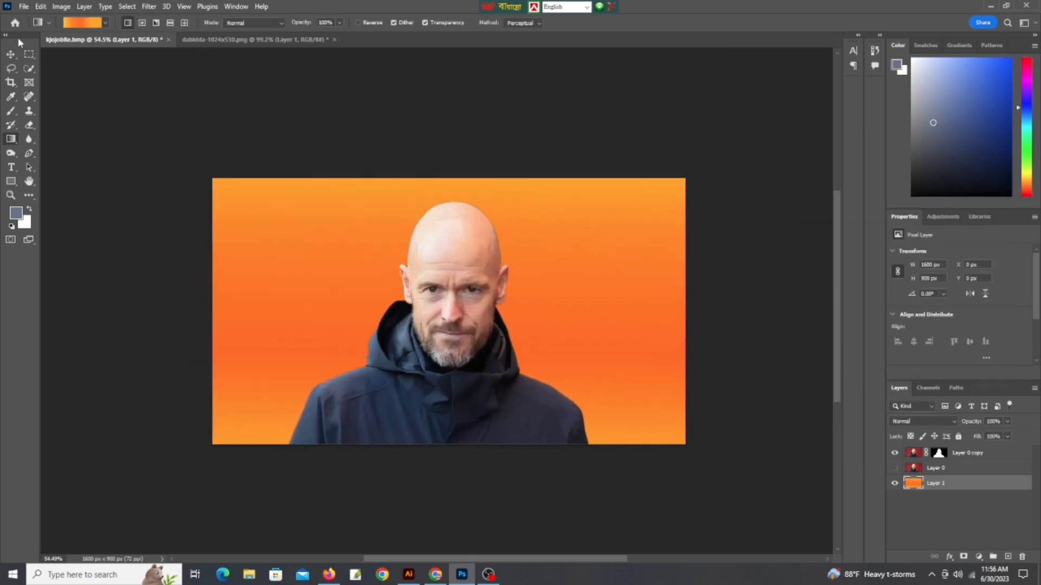
Return to the Move tool and switch to the broken-pot image.
key("v")
left_click(153, 121)
scroll(501, 306, "up", 1)
scroll(546, 294, "up", 1)
scroll(433, 217, "up", 1)
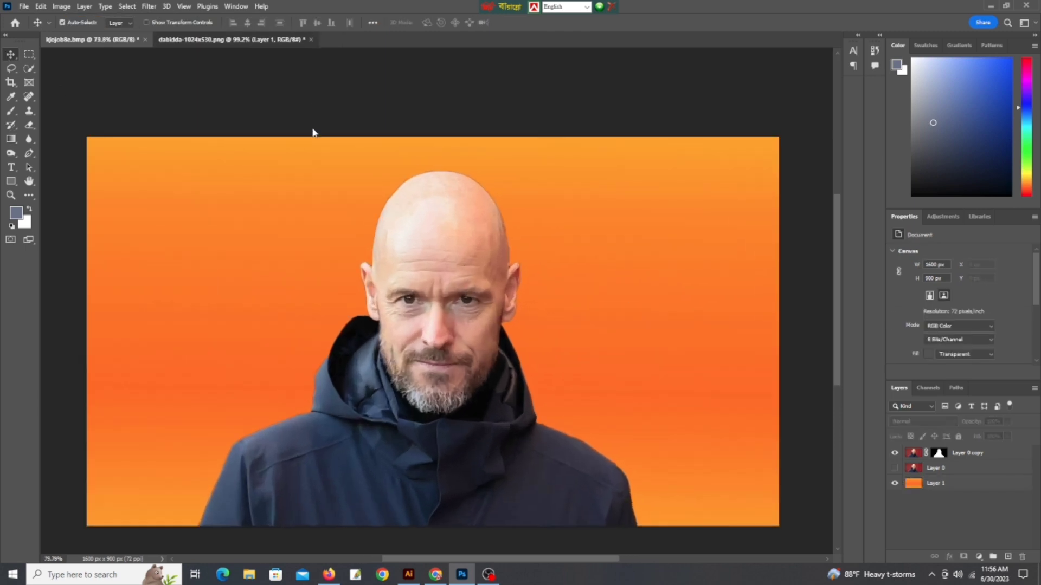
key("ctrl+Tab")
Lasso the large broken pot in the dabidda image and drag it onto the man's head.
left_click(31, 69)
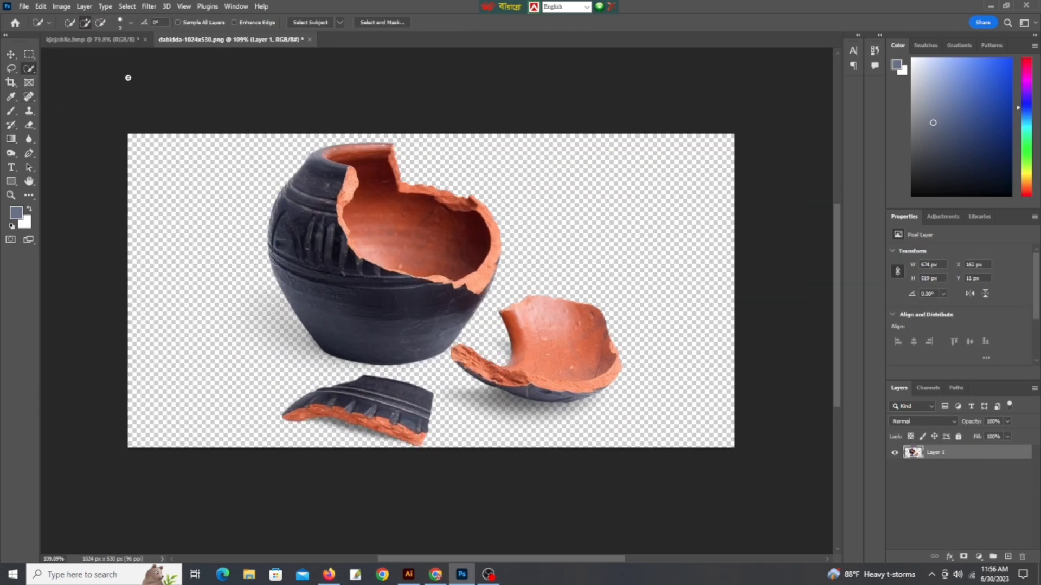
left_click(11, 68)
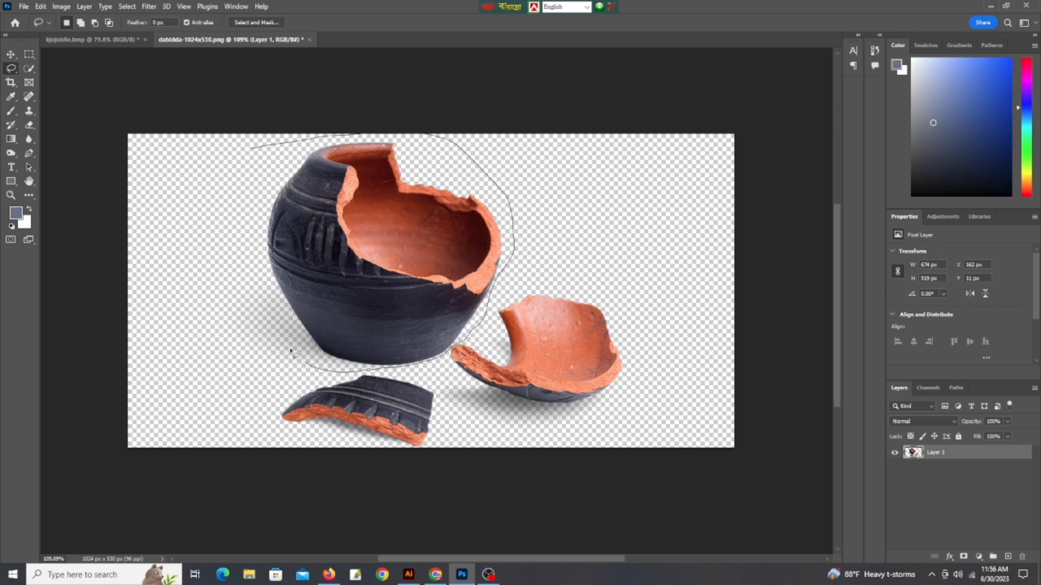
left_click_drag(291, 352, 263, 169)
key("v")
mouse_move(379, 244)
left_mouse_down()
mouse_move(431, 243)
mouse_move(418, 250)
left_mouse_up()
Scale the pot to about 72%, tilt it, and commit it on the man's crown.
scroll(418, 251, "up", 3)
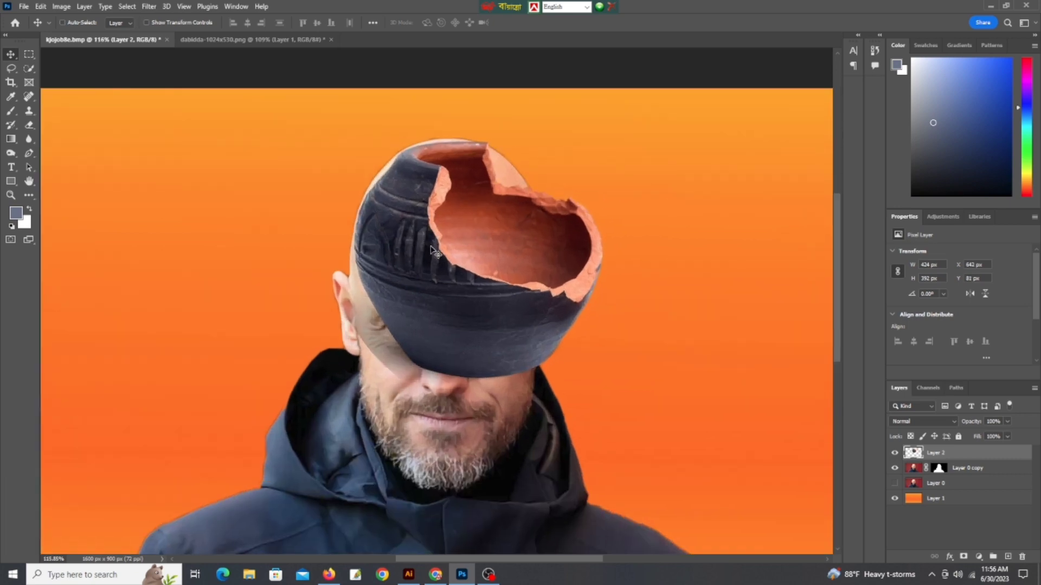
key("ctrl+t")
mouse_move(606, 383)
left_mouse_down()
mouse_move(573, 368)
mouse_move(553, 334)
left_mouse_up()
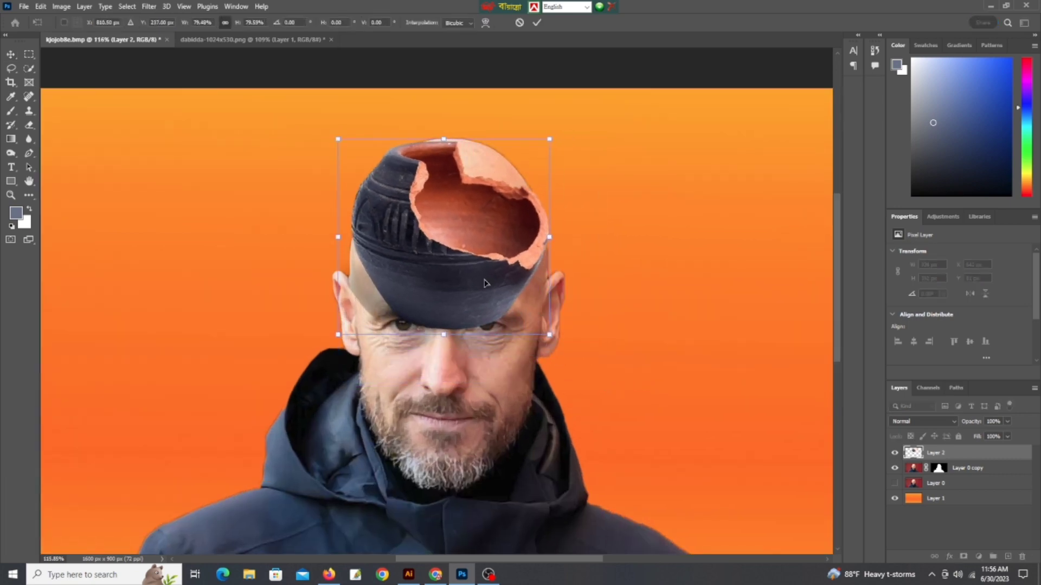
left_click_drag(499, 277, 513, 275)
left_click_drag(569, 243, 550, 235)
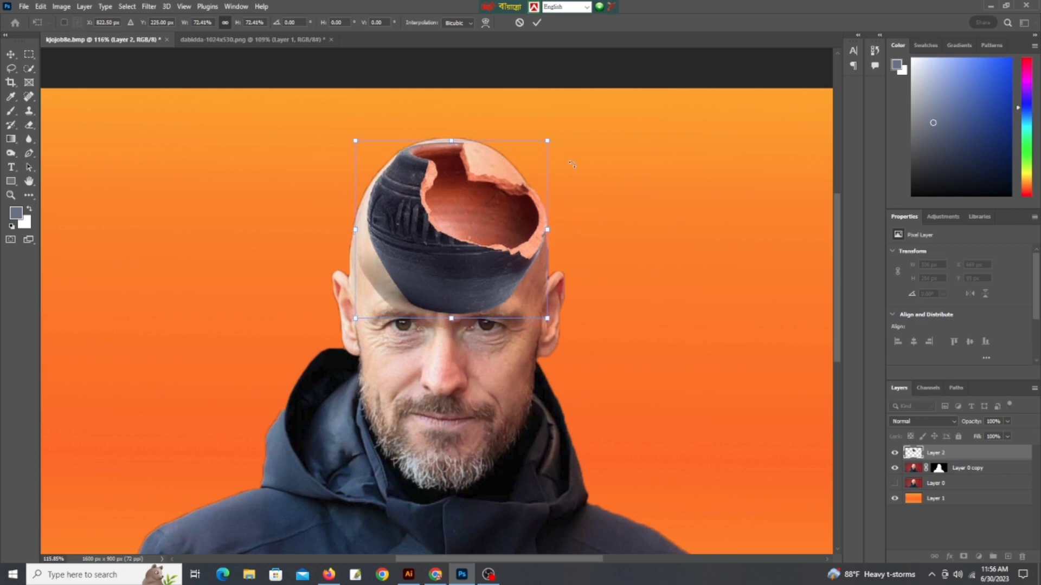
mouse_move(571, 164)
left_mouse_down()
mouse_move(597, 160)
mouse_move(552, 176)
left_mouse_up()
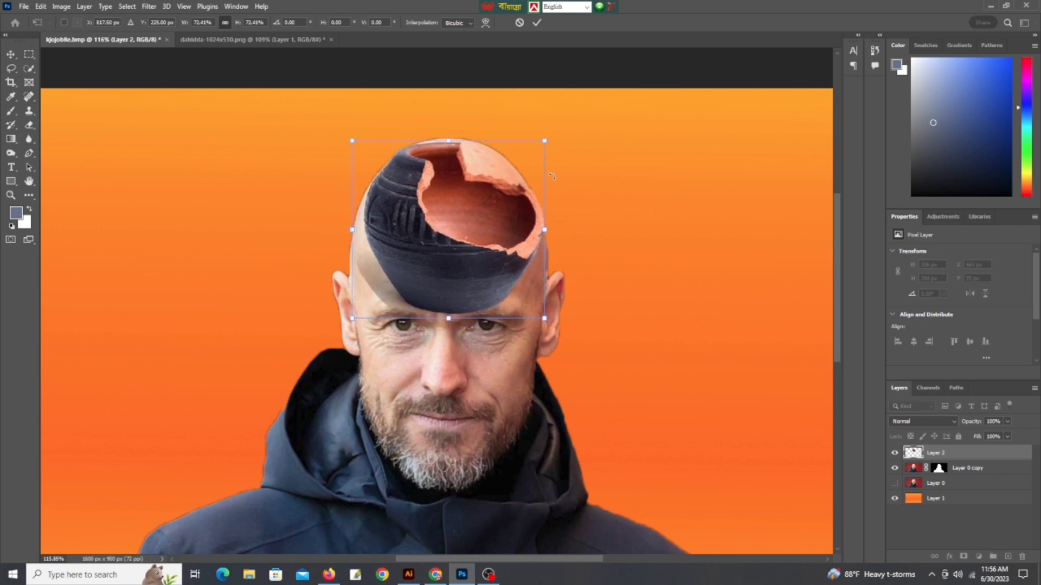
left_click_drag(527, 286, 525, 294)
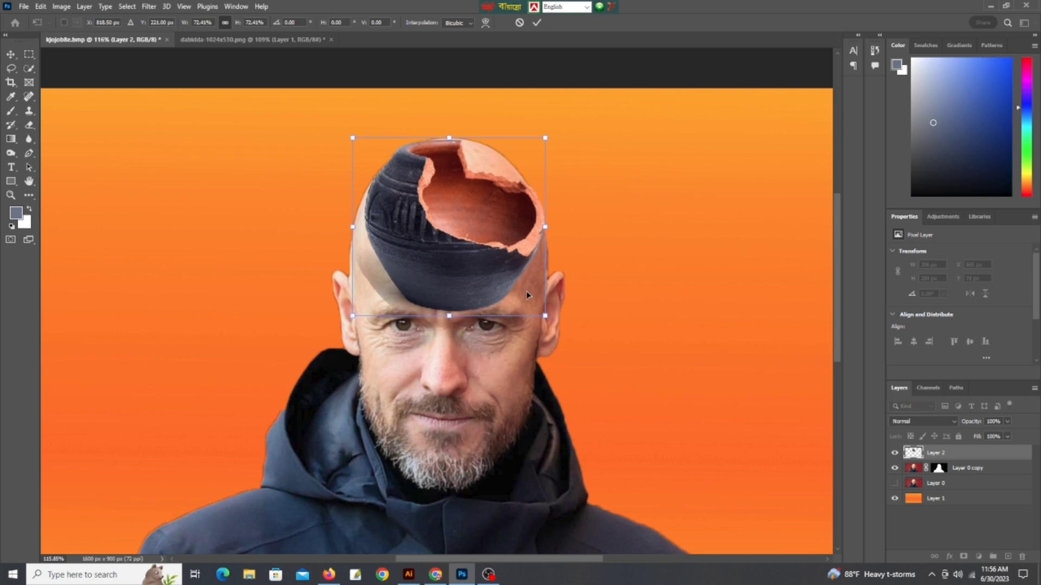
key("Return")
Fit the image on screen and reopen Free Transform on the pot layer.
key("ctrl+0")
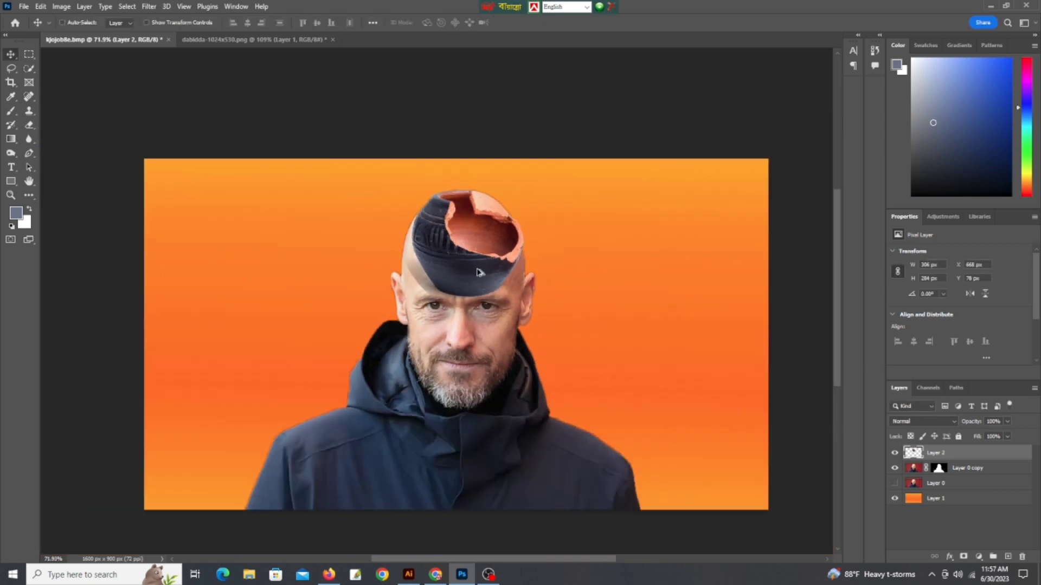
right_click(482, 266, "ctrl")
key("ctrl+t")
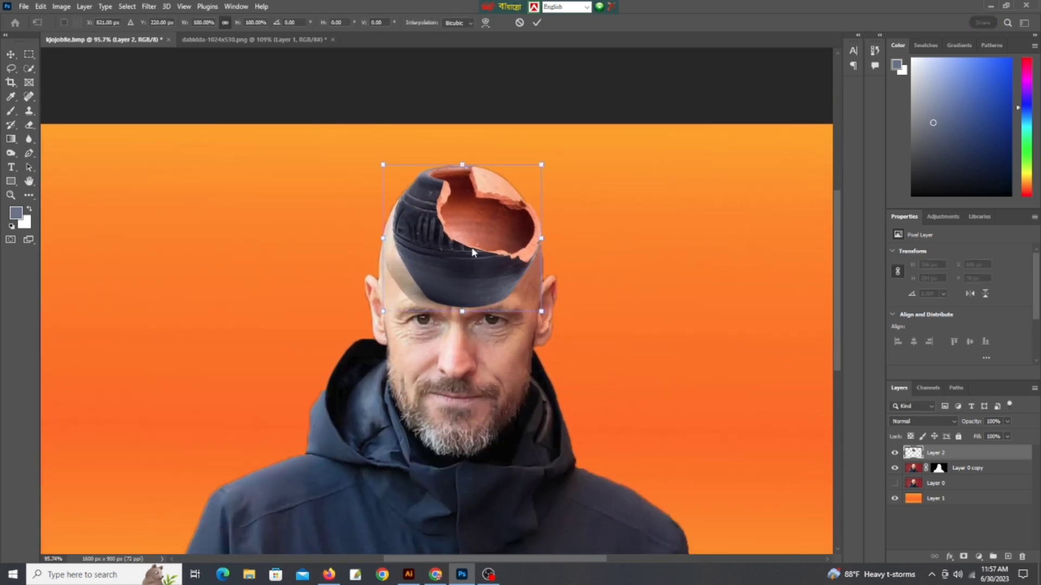
right_click(471, 248)
Switch the transform to Warp and bend the pot's top rim to match the skull.
left_click(504, 321)
scroll(407, 185, "up", 5)
scroll(407, 184, "up", 1)
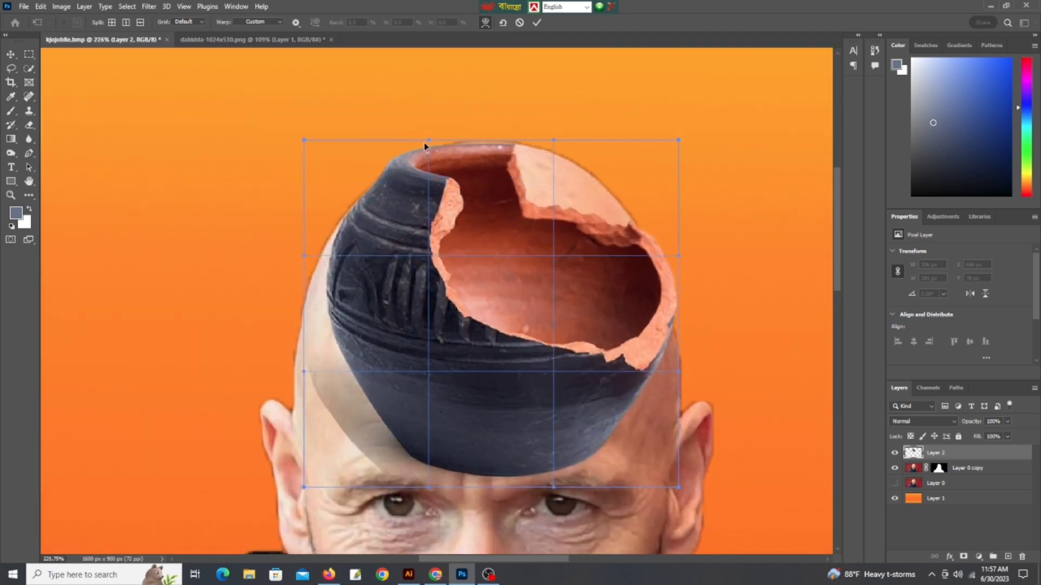
left_click_drag(429, 142, 444, 149)
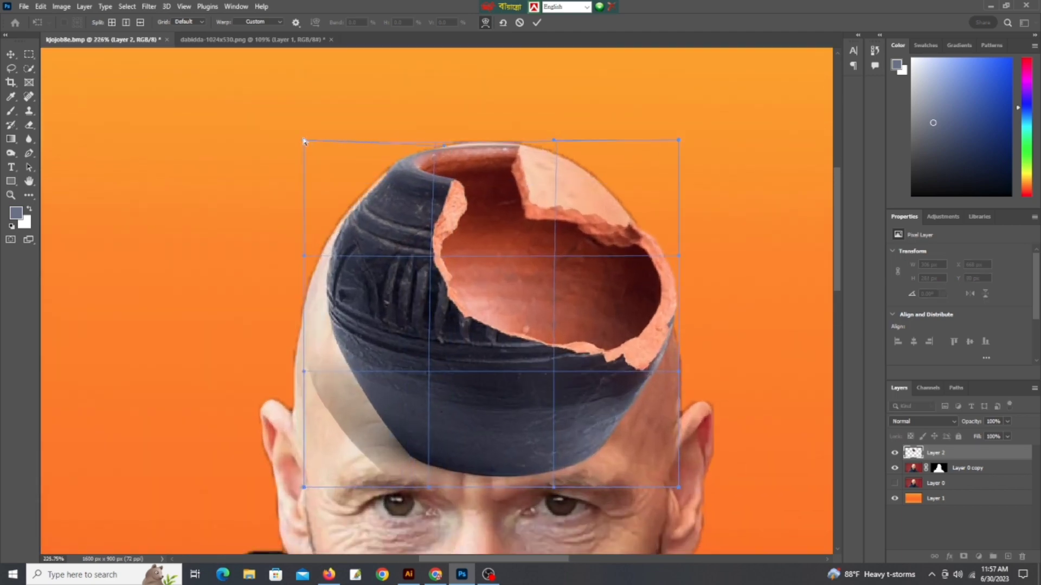
left_click_drag(304, 142, 296, 137)
left_click_drag(452, 148, 456, 152)
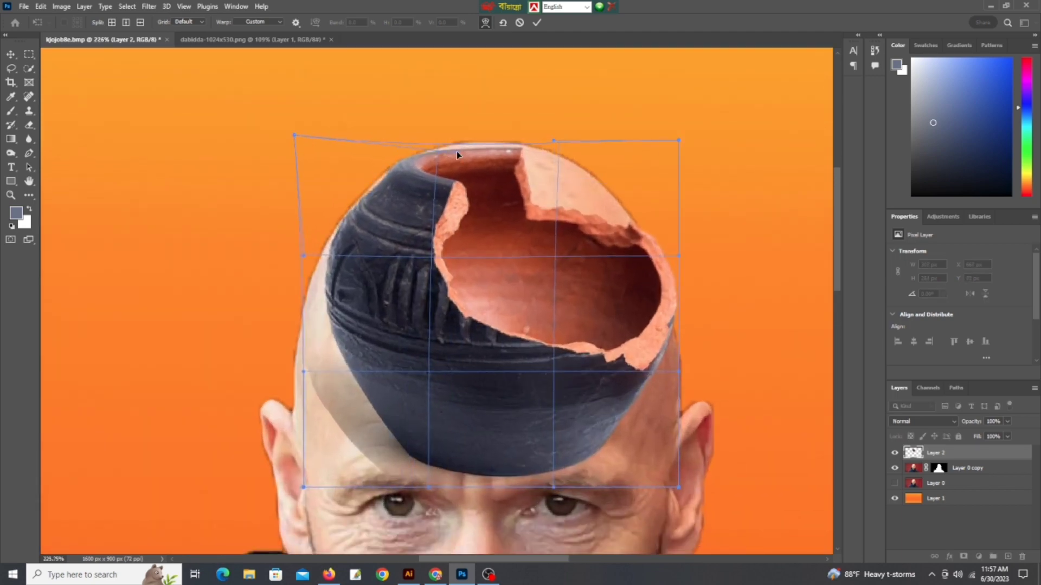
left_click_drag(553, 142, 551, 130)
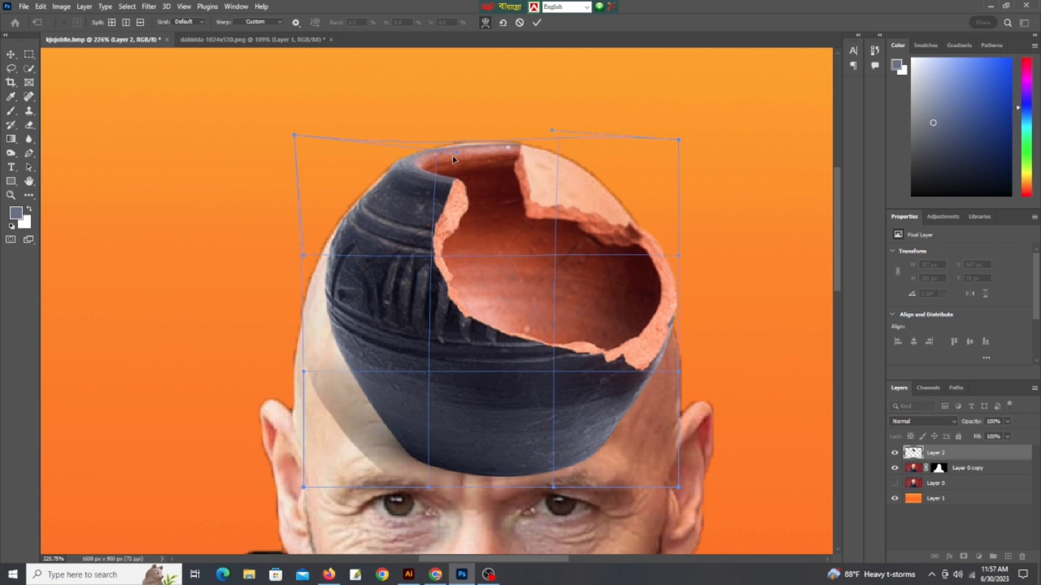
left_click_drag(456, 154, 456, 151)
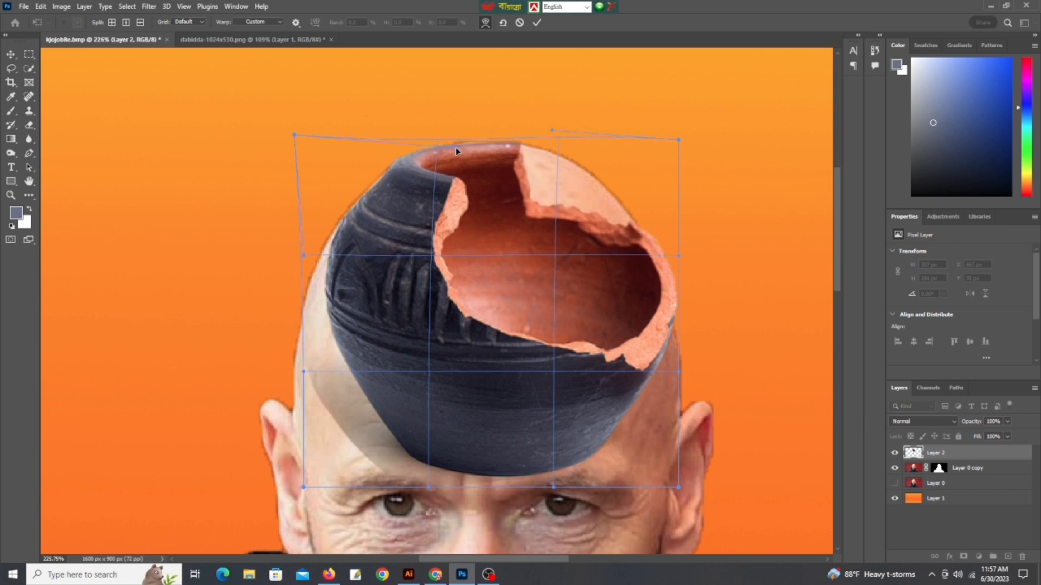
Pull the pot's right side in, reshape the rim's top edge, and apply the warp.
left_click_drag(679, 255, 651, 256)
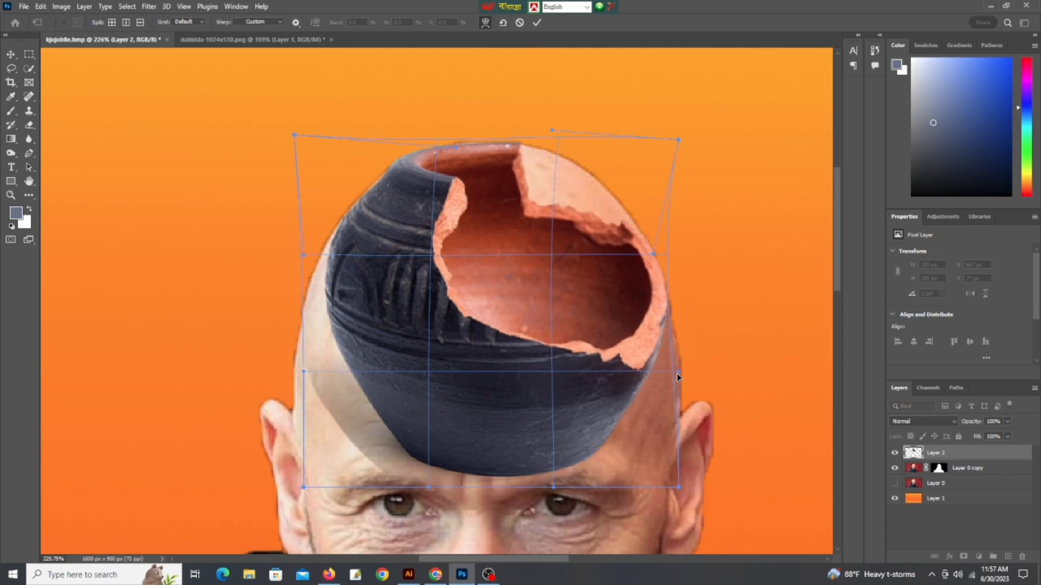
scroll(565, 281, "down", 3)
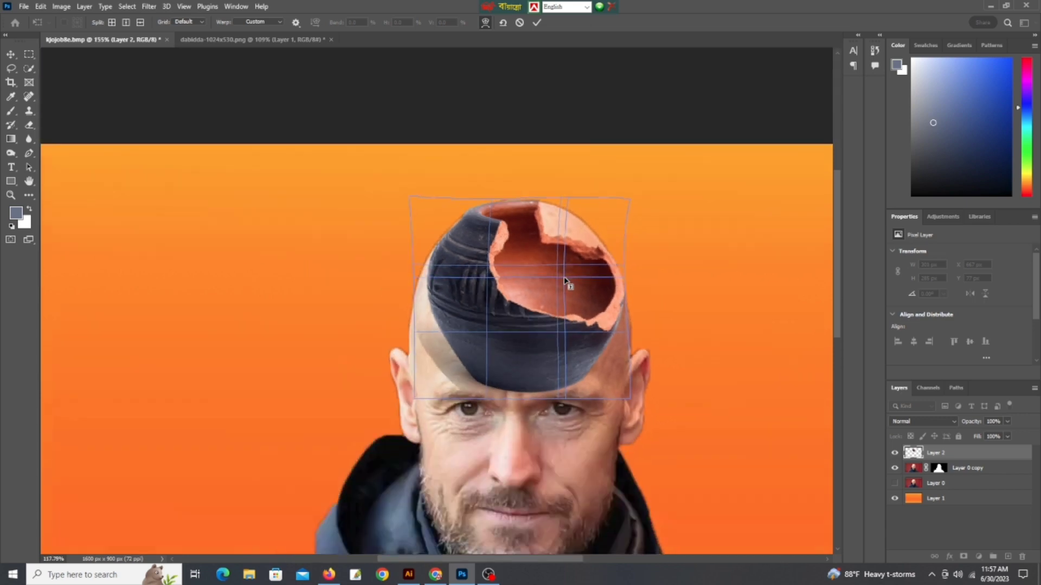
scroll(564, 281, "up", 3)
left_click_drag(526, 181, 527, 187)
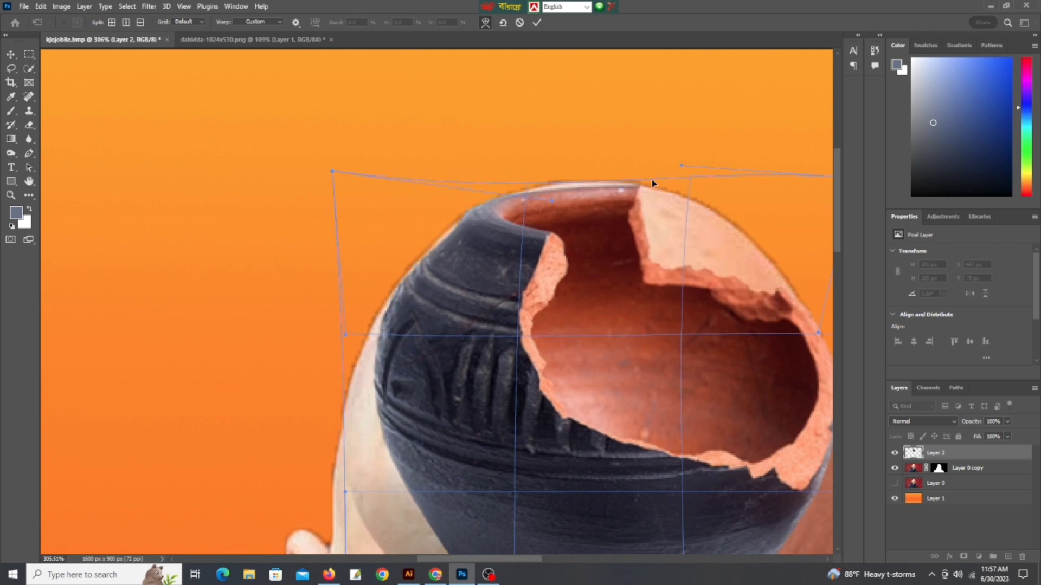
left_click_drag(635, 181, 632, 179)
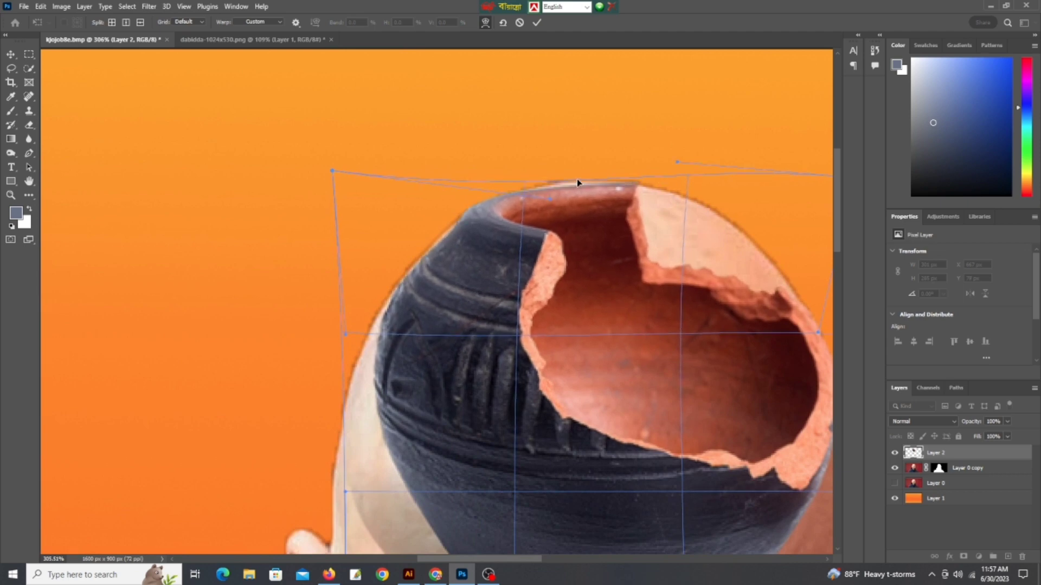
left_click_drag(547, 198, 561, 201)
scroll(581, 196, "down", 3)
scroll(607, 193, "down", 2)
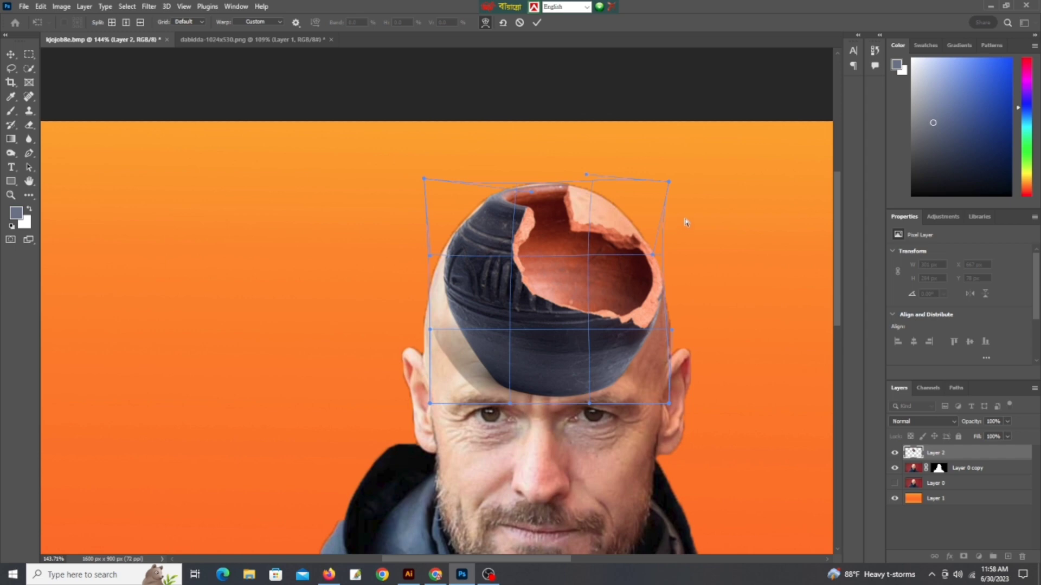
scroll(678, 250, "down", 1)
key("Return")
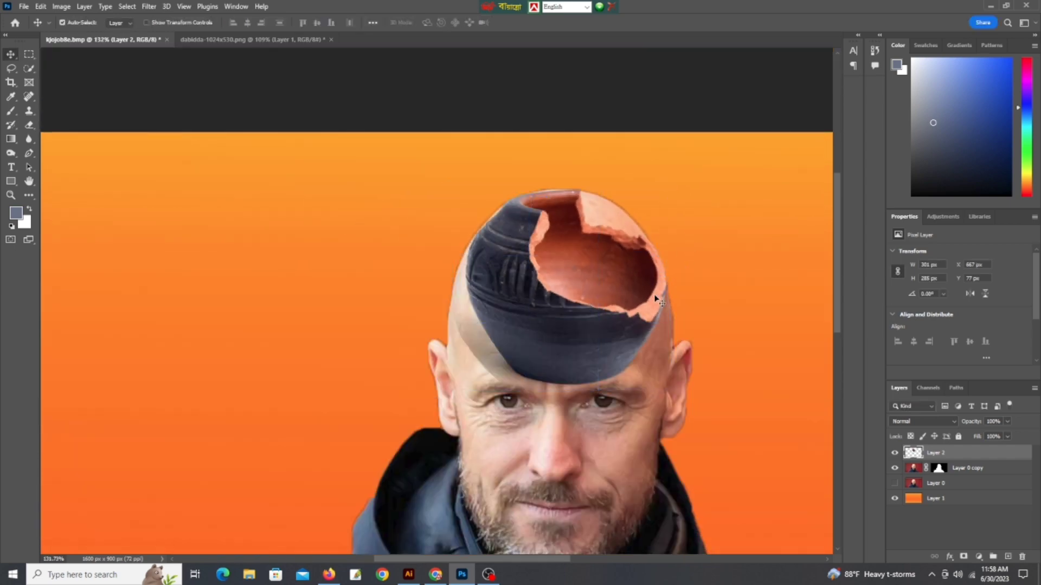
Erase a curved strip of the pot over the forehead and its left outer parts.
scroll(657, 300, "up", 1)
scroll(513, 323, "up", 1)
scroll(506, 323, "up", 1)
scroll(551, 360, "up", 1)
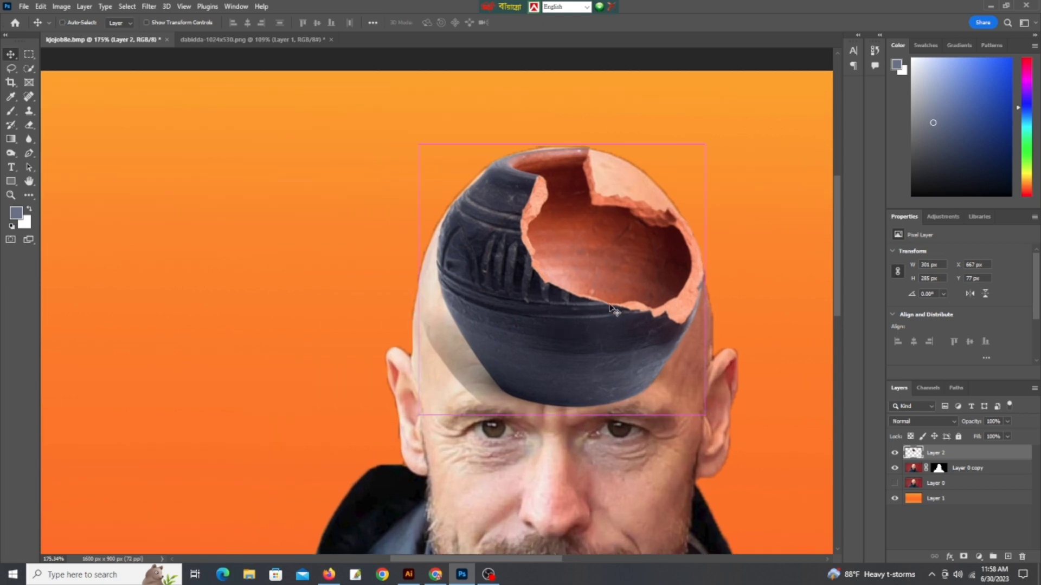
scroll(262, 236, "right", 2)
left_click(30, 124)
left_click_drag(421, 269, 491, 347)
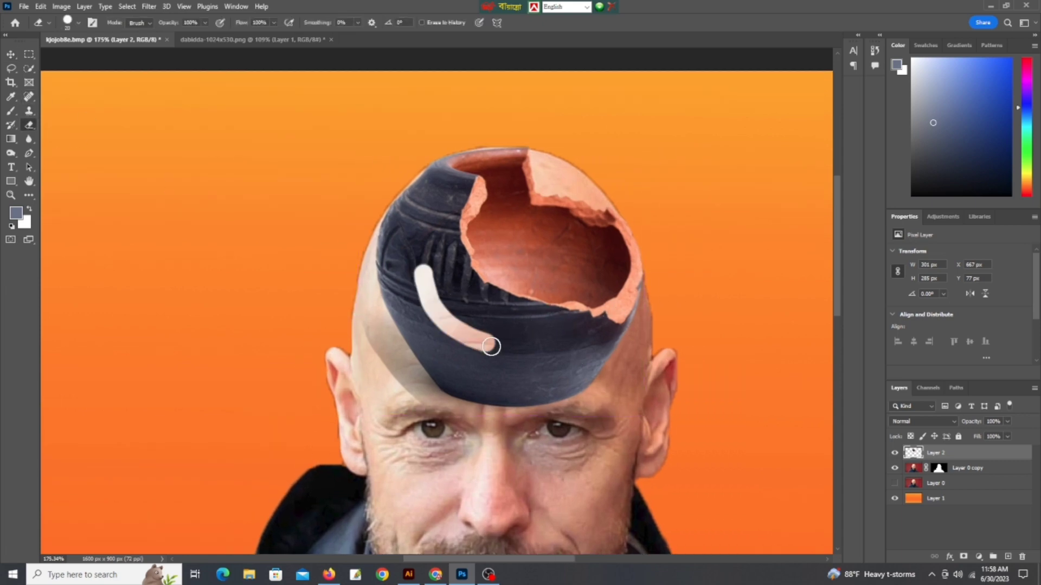
scroll(469, 333, "up", 1)
mouse_move(325, 232)
left_mouse_down()
mouse_move(628, 430)
mouse_move(356, 168)
left_mouse_up()
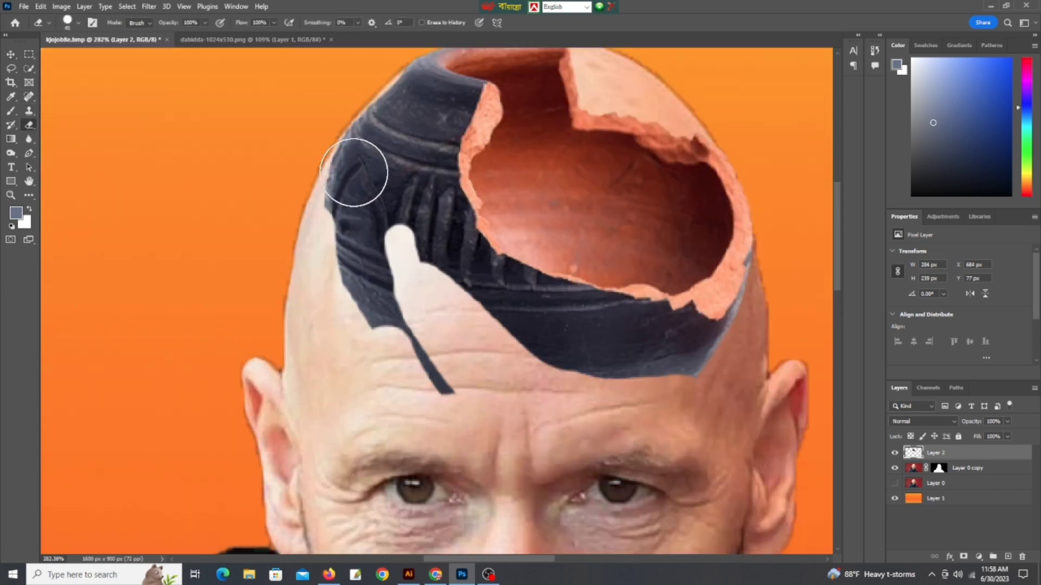
scroll(362, 199, "up", 1)
scroll(622, 304, "down", 2)
scroll(313, 251, "up", 2)
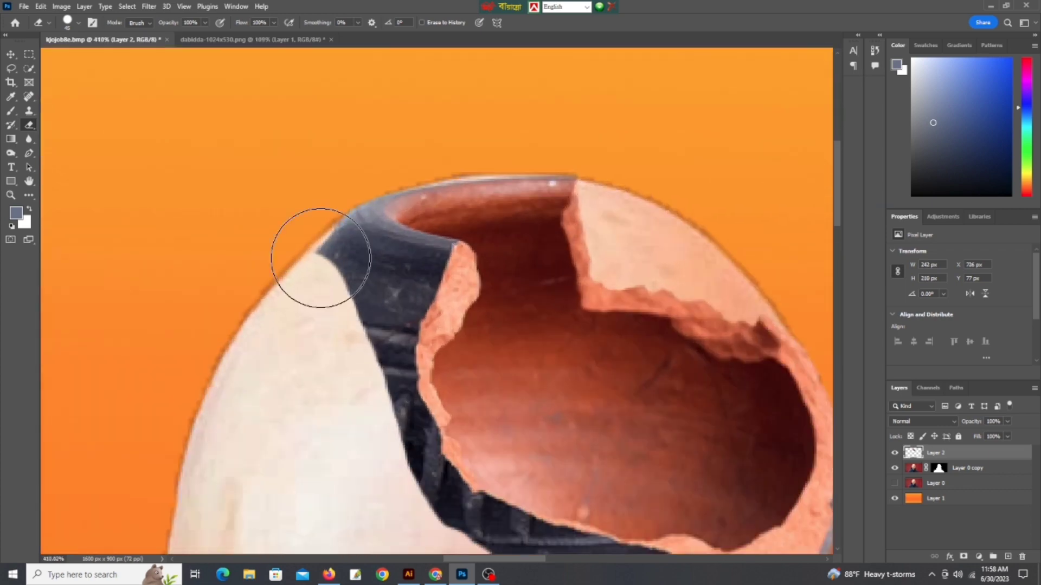
scroll(330, 258, "down", 2)
scroll(330, 258, "up", 3)
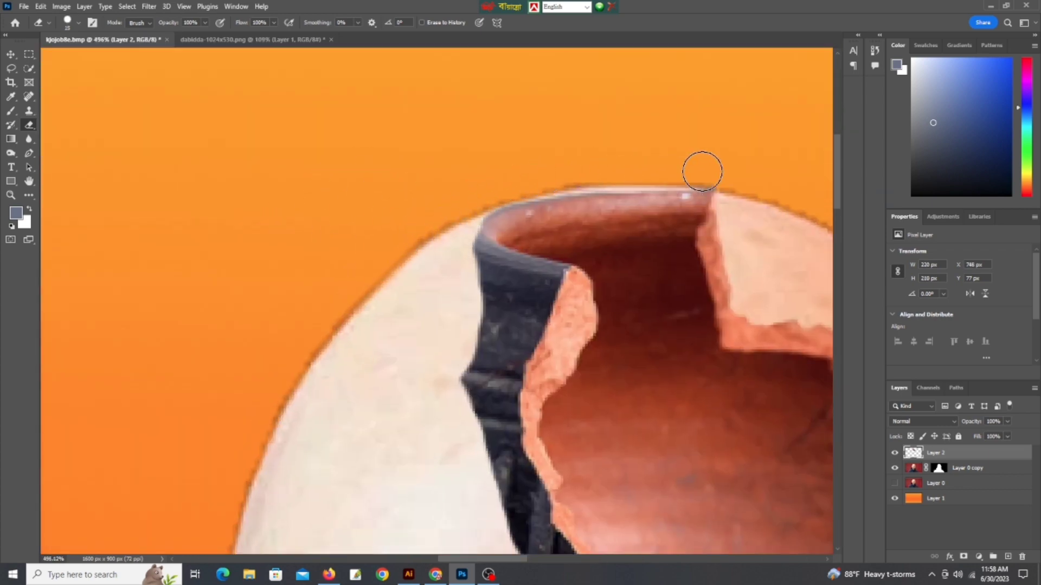
Resize the eraser brush and erase the upper-left portion of the dark rim.
key("bracketleft")
key("bracketleft")
mouse_move(481, 198)
left_mouse_down()
mouse_move(476, 255)
mouse_move(551, 275)
mouse_move(476, 325)
mouse_move(479, 367)
mouse_move(535, 296)
mouse_move(488, 395)
mouse_move(495, 390)
left_mouse_up()
key("bracketright")
key("bracketright")
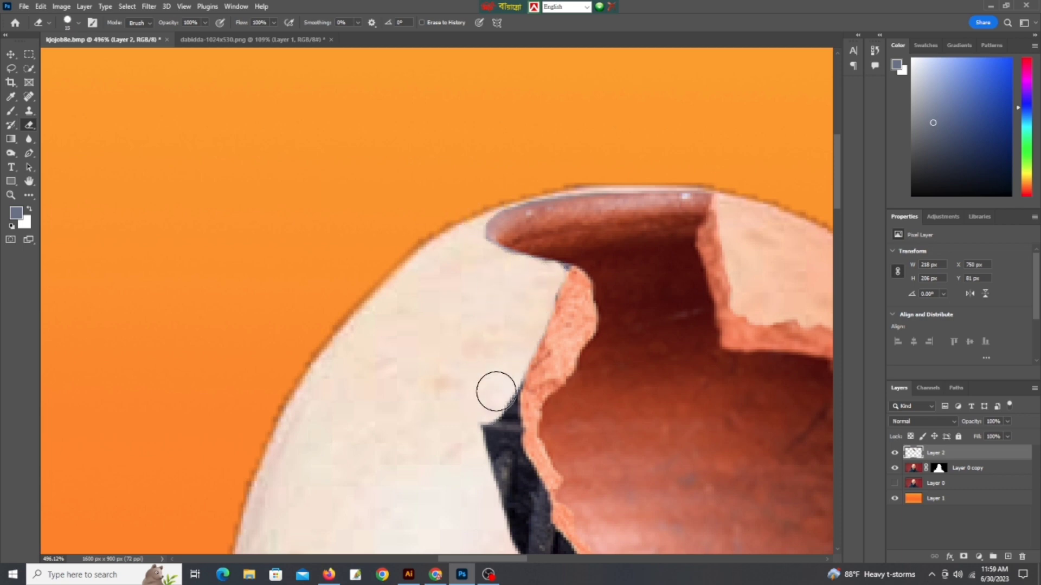
scroll(495, 391, "down", 3)
scroll(334, 365, "up", 3)
mouse_move(283, 144)
left_mouse_down()
mouse_move(302, 309)
mouse_move(302, 251)
mouse_move(374, 442)
mouse_move(351, 359)
mouse_move(396, 405)
left_mouse_up()
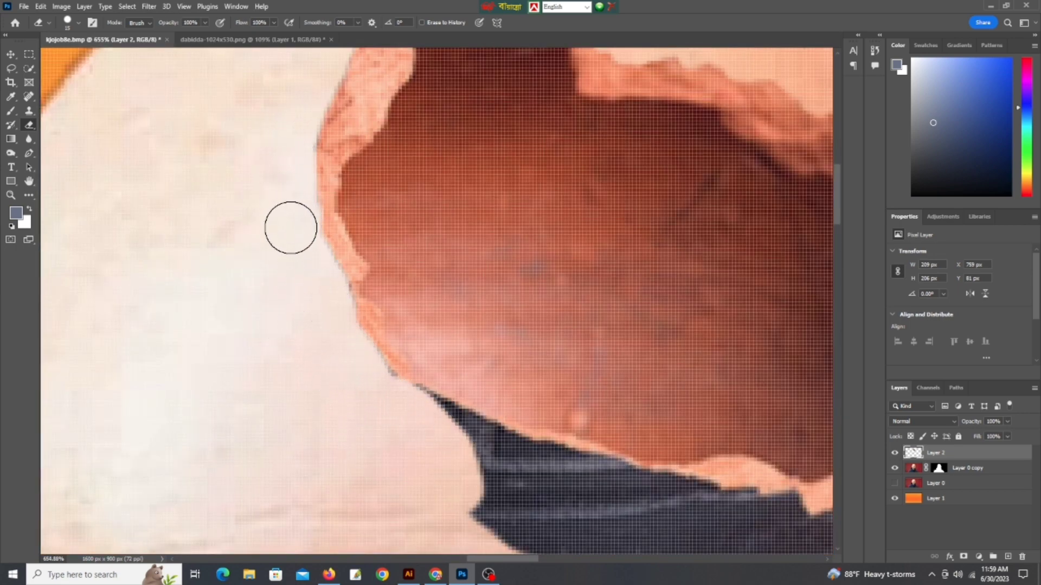
scroll(387, 384, "down", 3)
scroll(553, 428, "up", 3)
scroll(609, 430, "down", 3)
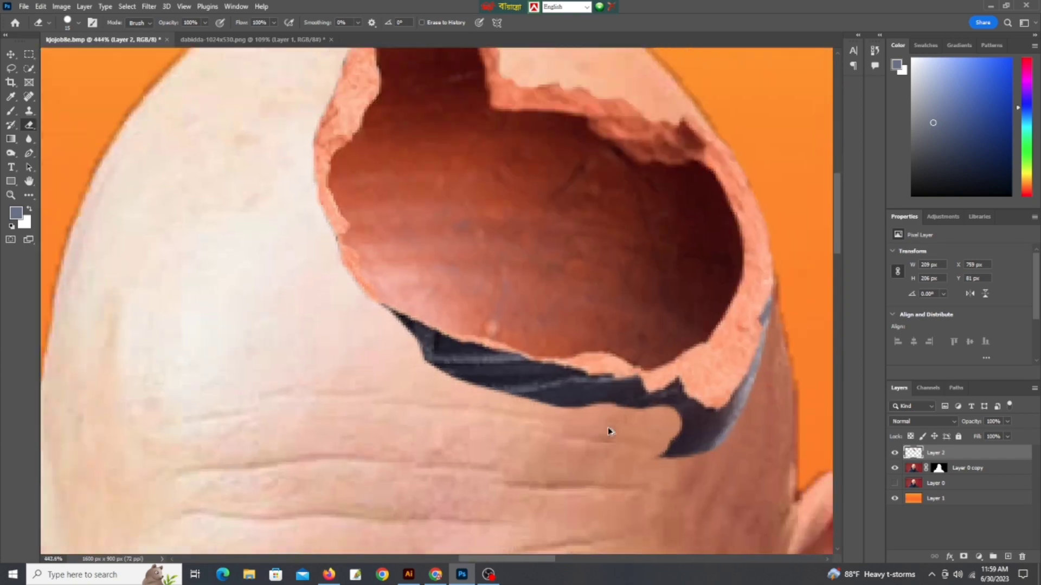
scroll(565, 412, "up", 3)
scroll(565, 413, "down", 3)
scroll(295, 295, "up", 2)
scroll(223, 232, "up", 2)
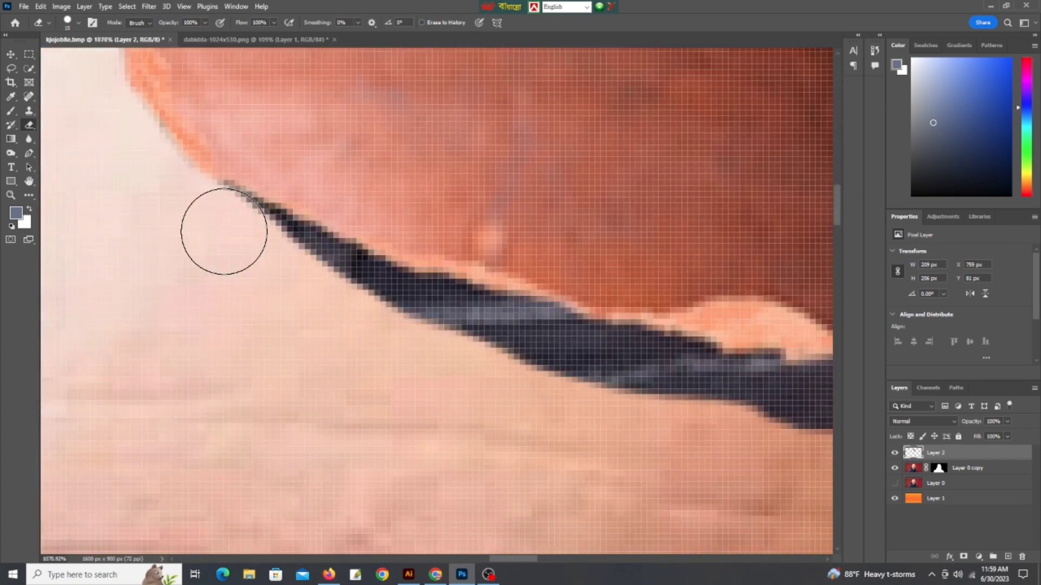
Wipe away the remaining dark rim and grey edge along the crater's upper and lower edges.
left_click_drag(260, 249, 477, 347)
scroll(348, 328, "down", 2)
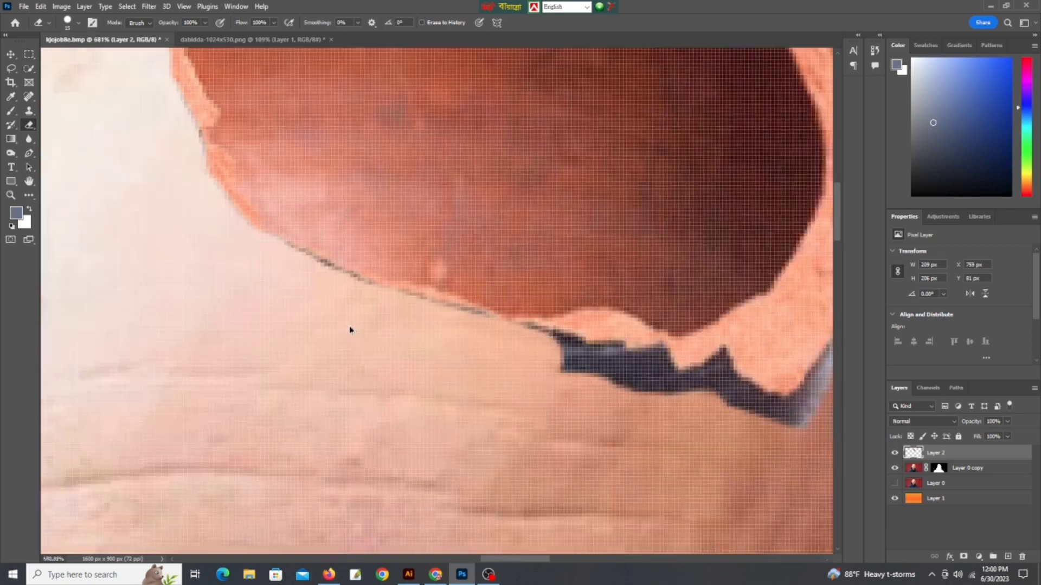
scroll(305, 277, "up", 1)
mouse_move(305, 276)
left_mouse_down()
mouse_move(645, 372)
mouse_move(671, 367)
mouse_move(740, 413)
left_mouse_up()
scroll(740, 413, "down", 3)
scroll(691, 463, "up", 3)
scroll(508, 389, "up", 1)
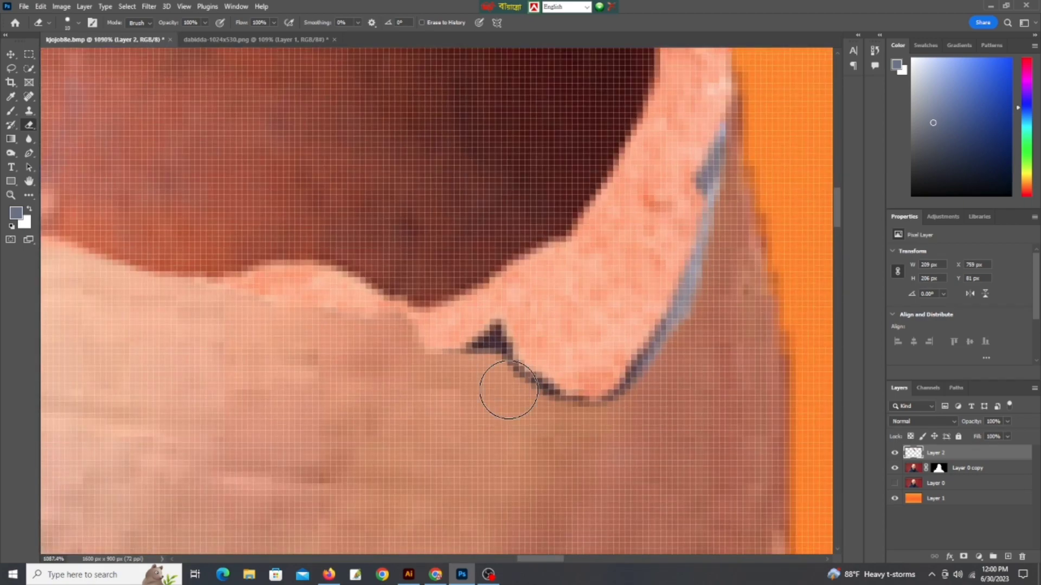
mouse_move(464, 356)
left_mouse_down()
mouse_move(611, 397)
mouse_move(663, 325)
left_mouse_up()
scroll(663, 317, "down", 1)
Zoom into the pot rim and erase the dark bluish outline along its upper-left edge.
scroll(559, 268, "down", 2)
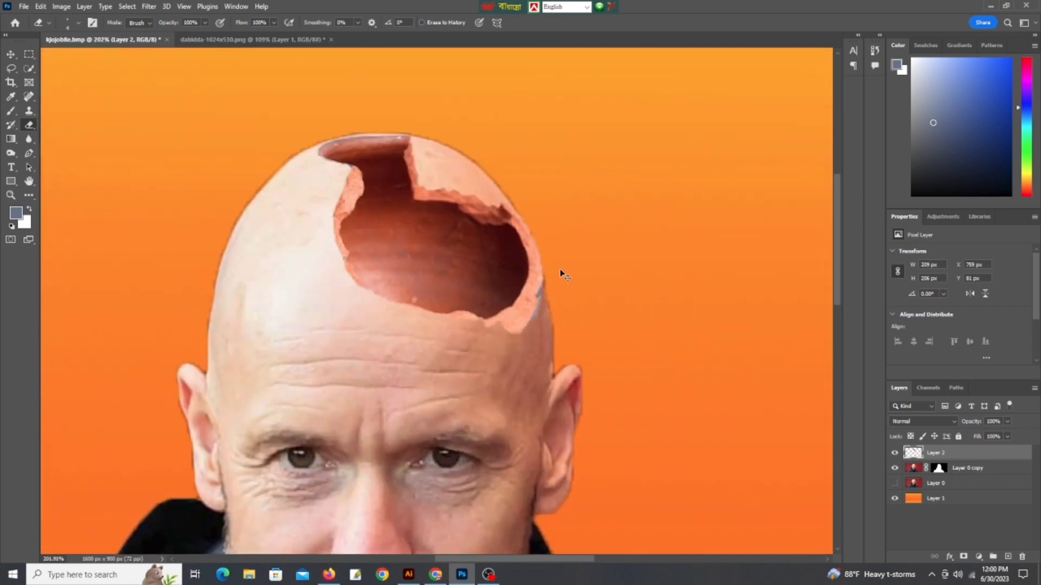
scroll(529, 316, "up", 2)
scroll(529, 315, "up", 1)
scroll(543, 290, "down", 2)
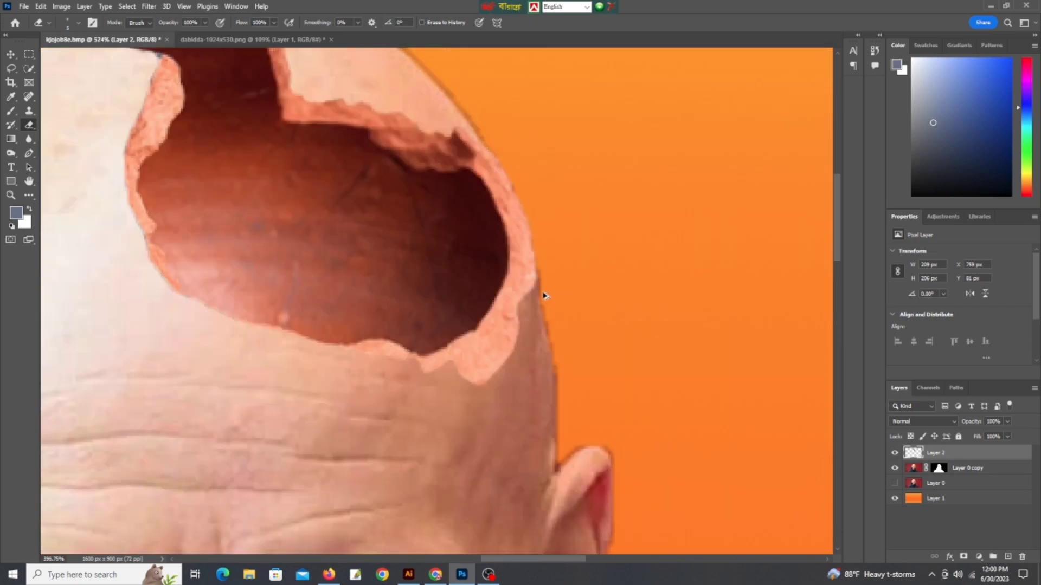
scroll(349, 197, "down", 1)
scroll(413, 212, "up", 4)
scroll(363, 335, "down", 1)
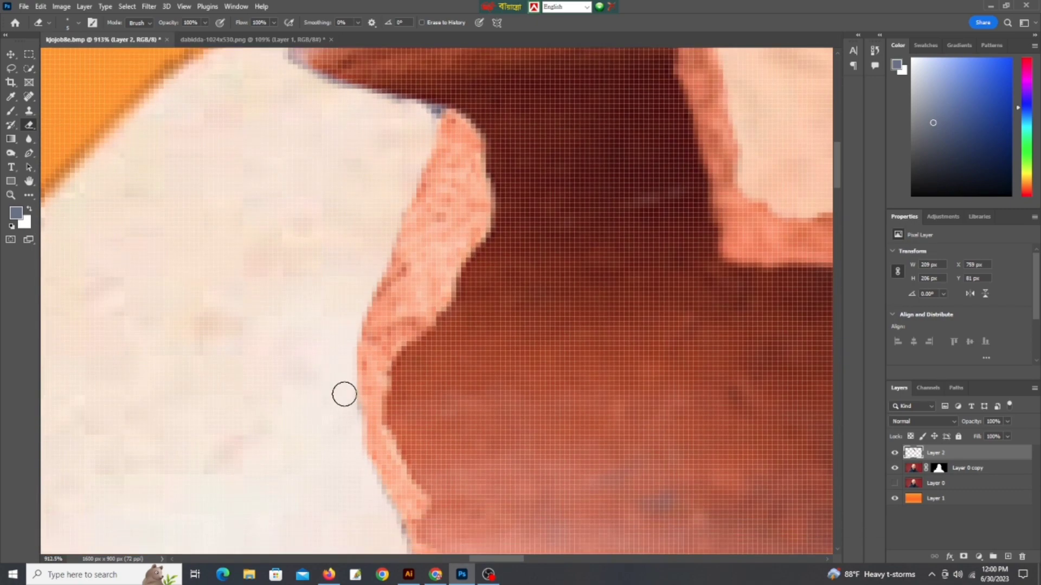
scroll(356, 333, "down", 3)
scroll(380, 325, "down", 6)
scroll(271, 244, "right", 5)
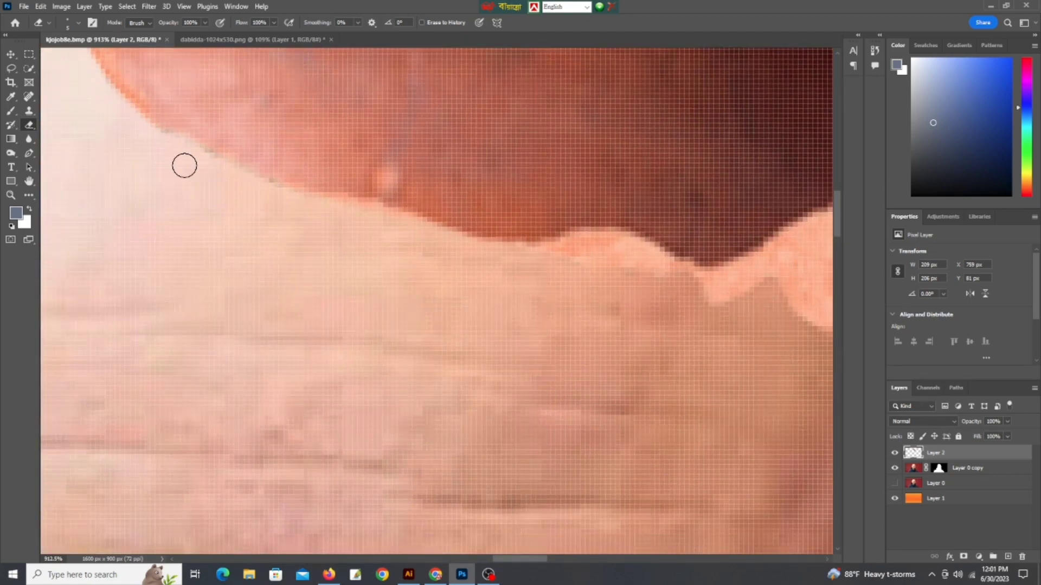
scroll(399, 239, "up", 3)
scroll(476, 304, "up", 2)
scroll(463, 453, "down", 3)
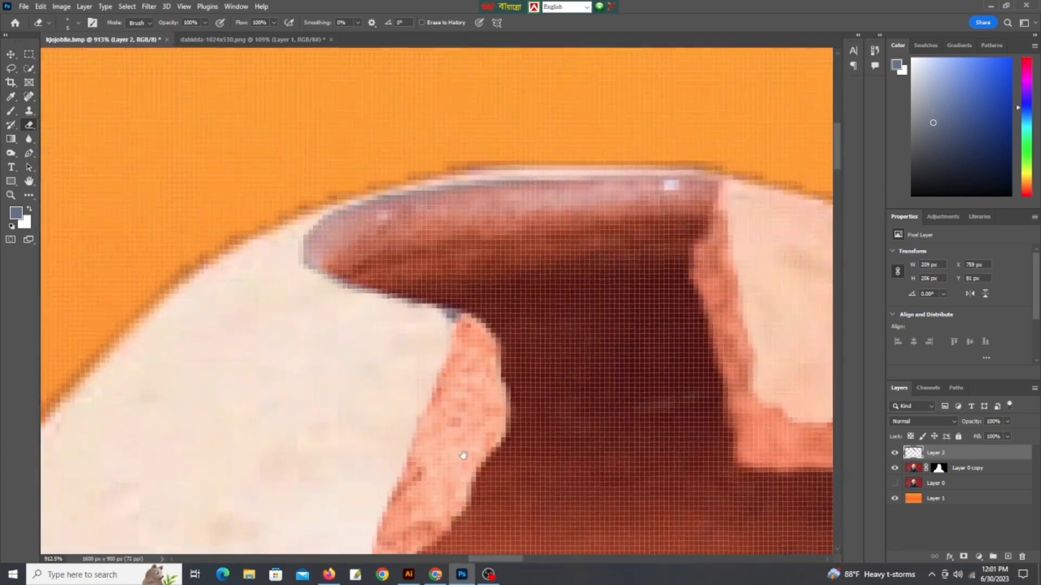
scroll(443, 359, "up", 2)
mouse_move(454, 337)
left_mouse_down()
mouse_move(371, 318)
mouse_move(272, 216)
mouse_move(428, 146)
mouse_move(609, 142)
left_mouse_up()
Zoom back out to check that the cleaned rim blends into the skin.
scroll(645, 161, "down", 3)
scroll(580, 174, "down", 2)
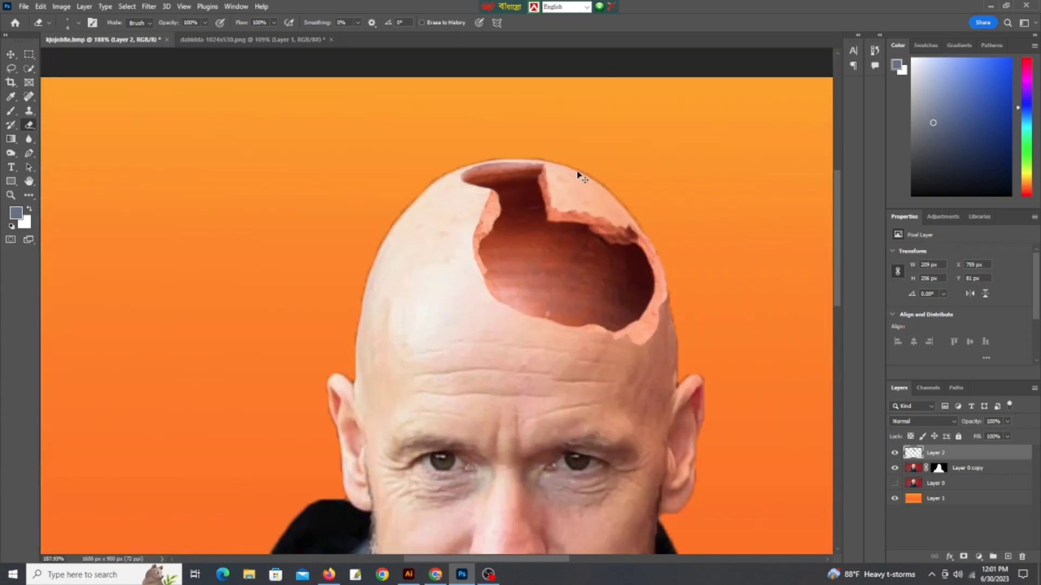
scroll(536, 183, "down", 3)
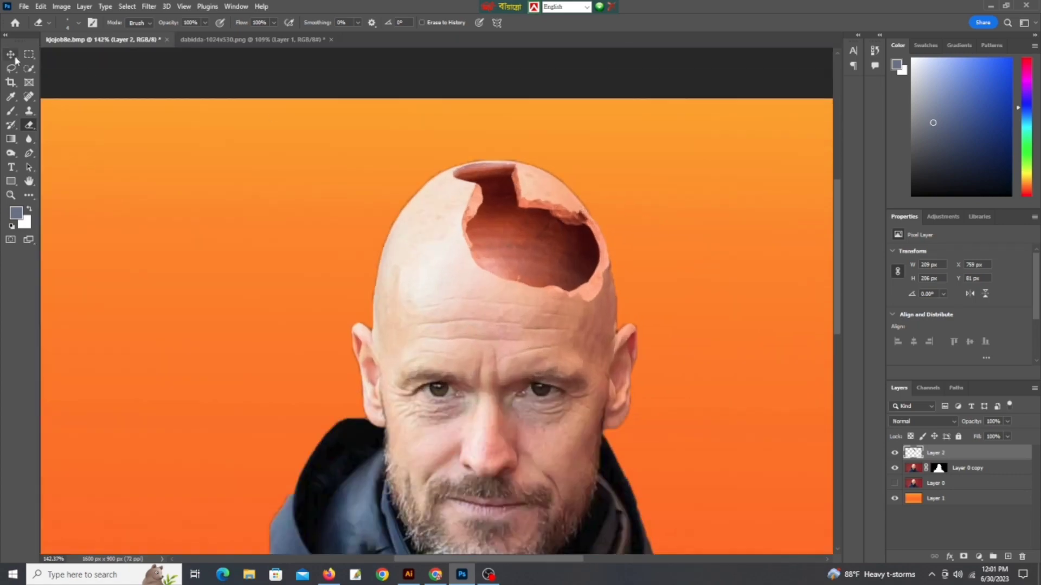
scroll(313, 152, "down", 3)
scroll(313, 151, "up", 3)
Select the Brush tool with the 141 px brush preset.
left_click(12, 113)
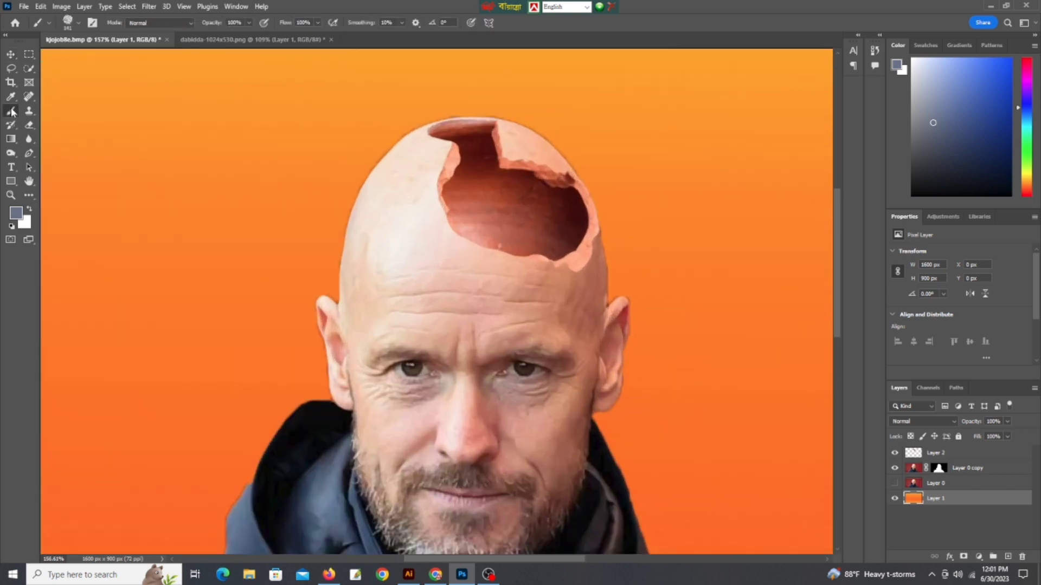
left_click(68, 23)
left_click(199, 156)
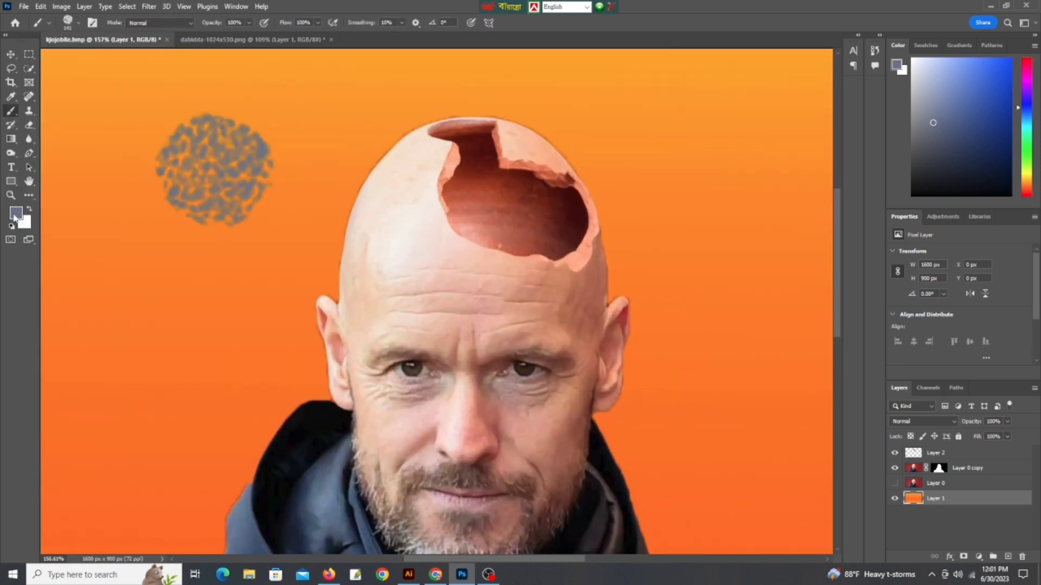
left_click(79, 24)
scroll(82, 154, "up", 2)
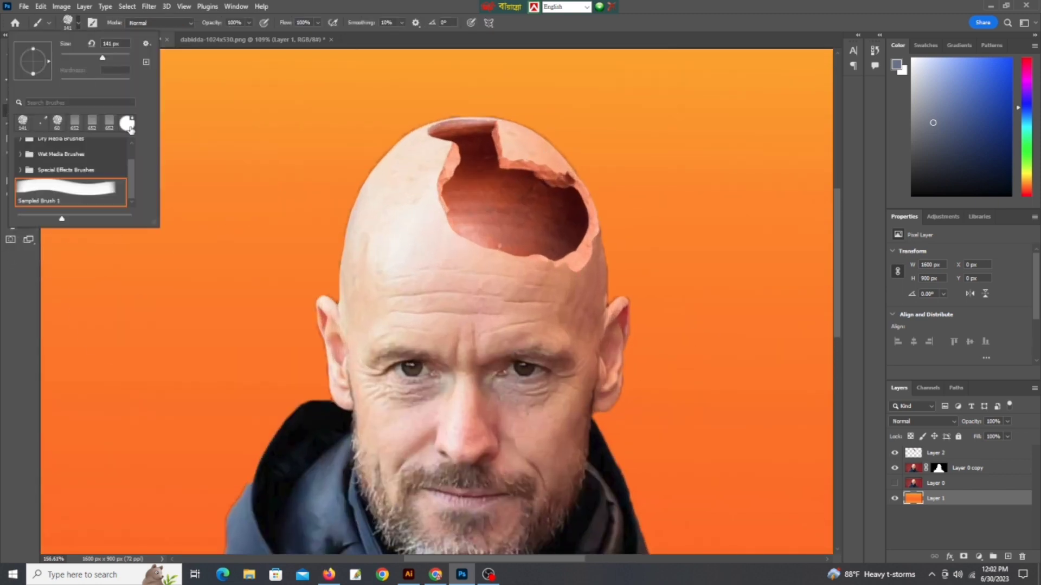
Switch to the Blur tool at 39 px size and 60% hardness on Layer 2.
left_click(11, 168)
left_click(68, 22)
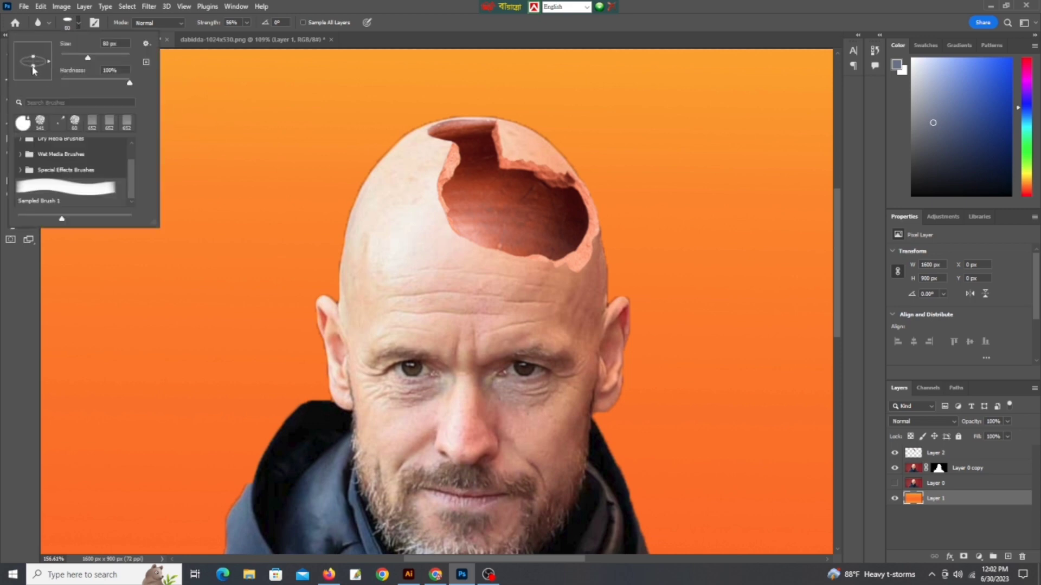
key("Return")
left_click(24, 223)
key("Escape")
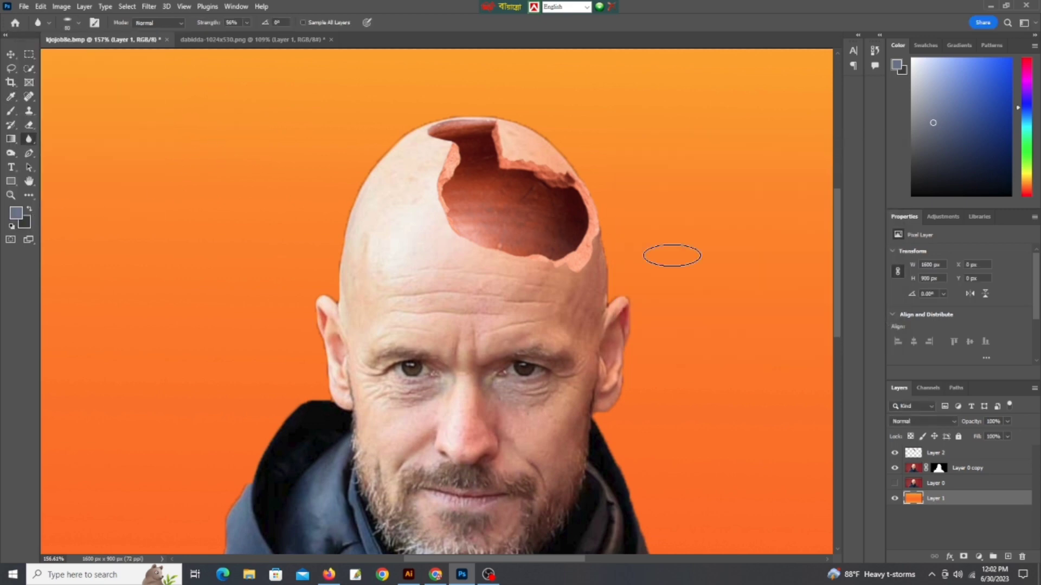
left_click(535, 257, "ctrl")
scroll(530, 228, "up", 2)
left_click(67, 22)
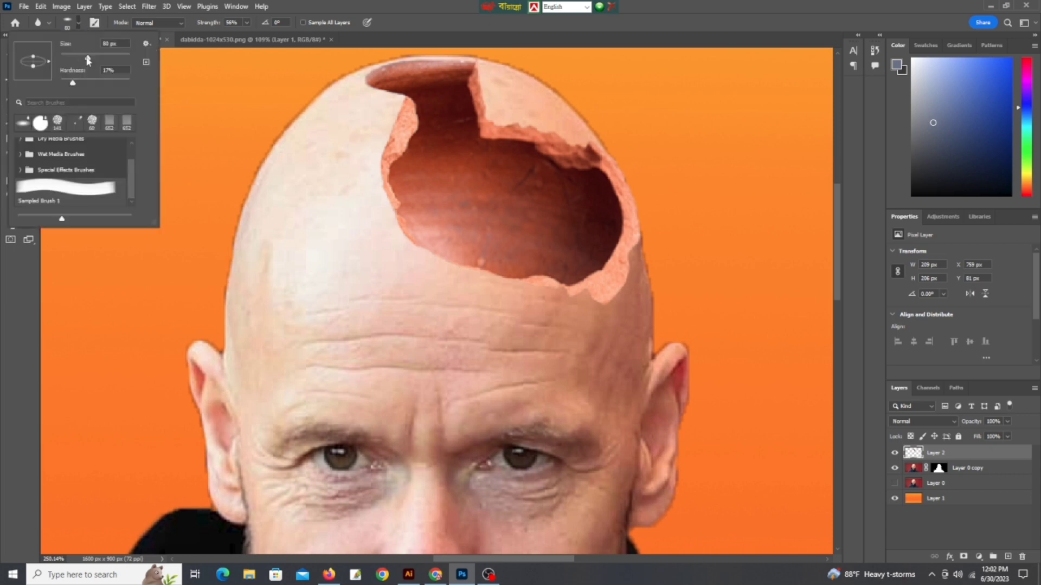
key("Return")
Set the background colour to black and recheck the brush settings.
left_click(30, 215)
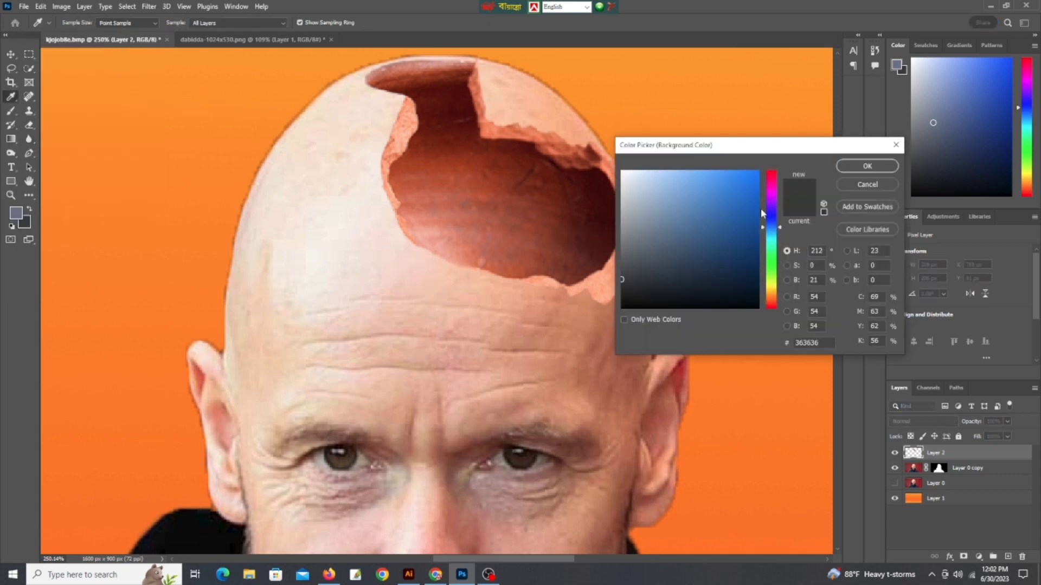
key("Return")
scroll(565, 209, "up", 1)
scroll(551, 209, "up", 1)
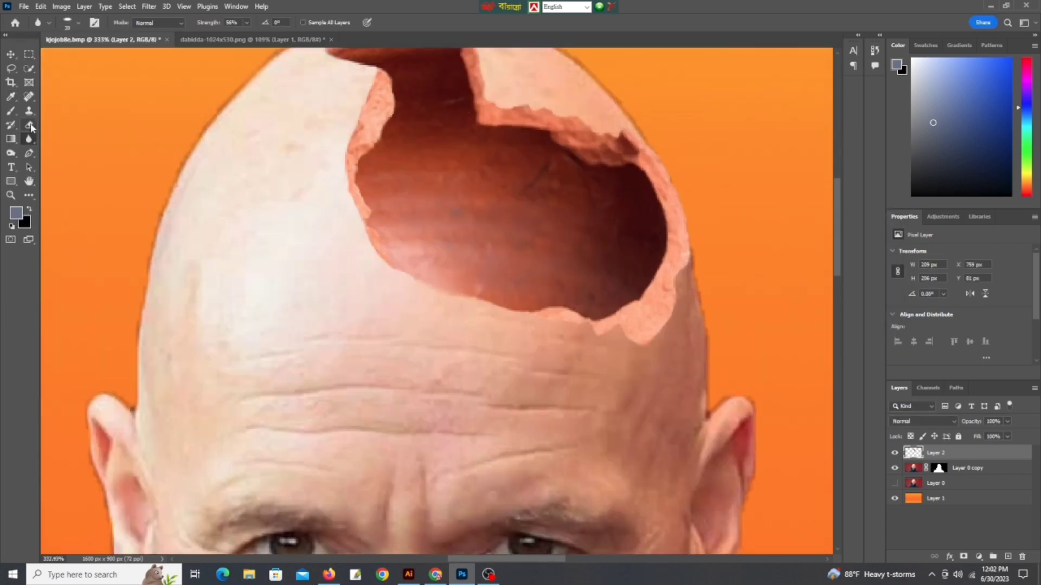
left_click(67, 22)
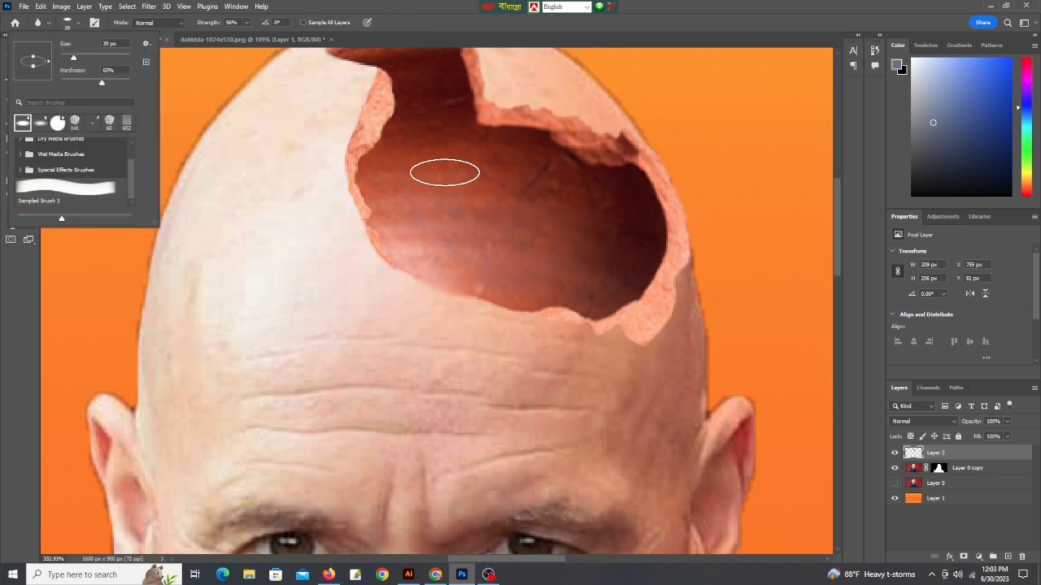
key("Return")
Return to the Brush tool and browse the brush presets.
key("b")
left_click(78, 23)
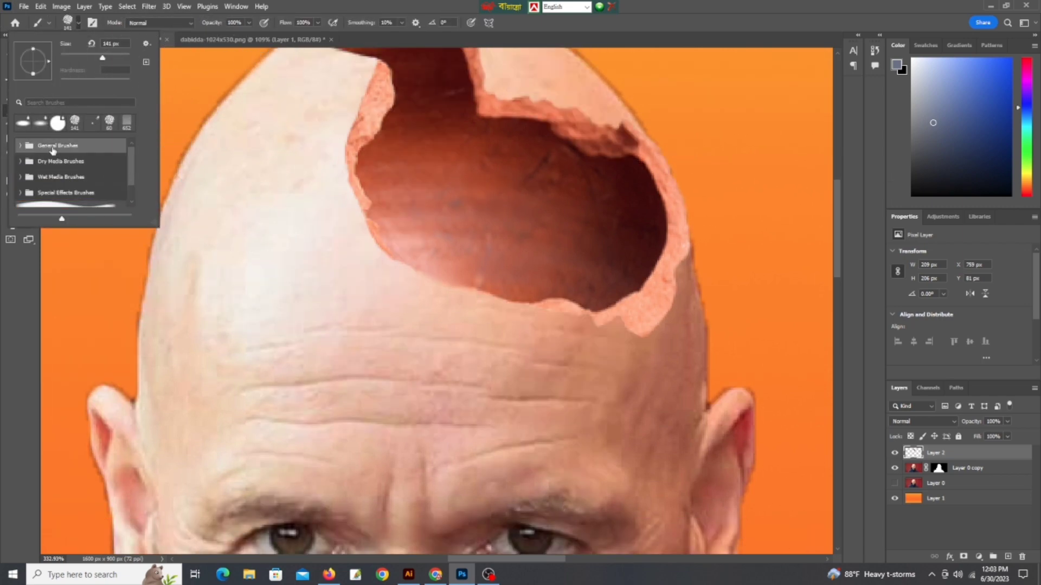
key("Escape")
left_click(11, 111)
Set the foreground colour to black and choose the sampled brush preset.
scroll(396, 266, "down", 3)
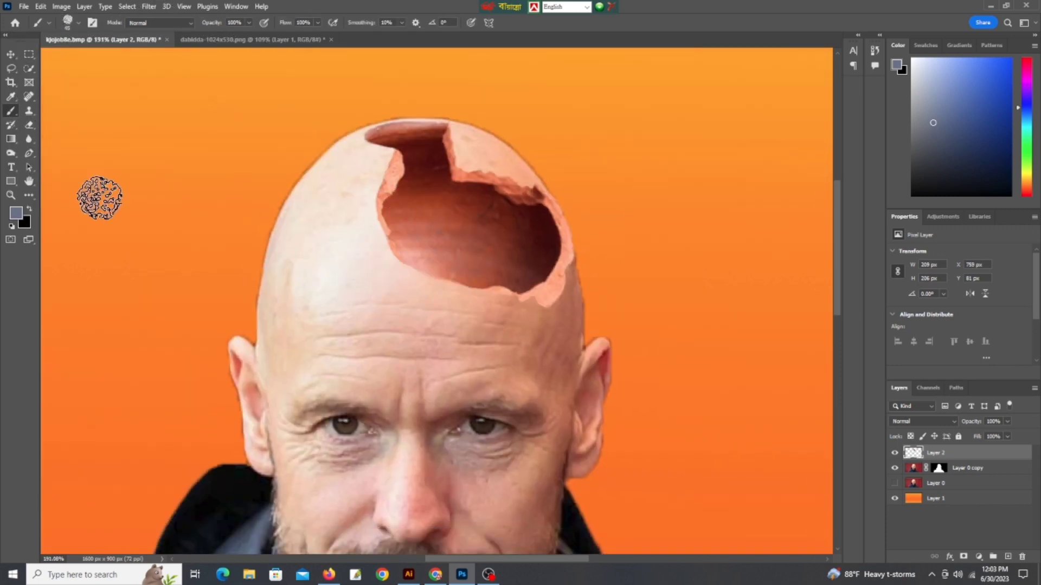
left_click(15, 212)
left_click(865, 165)
left_click(15, 213)
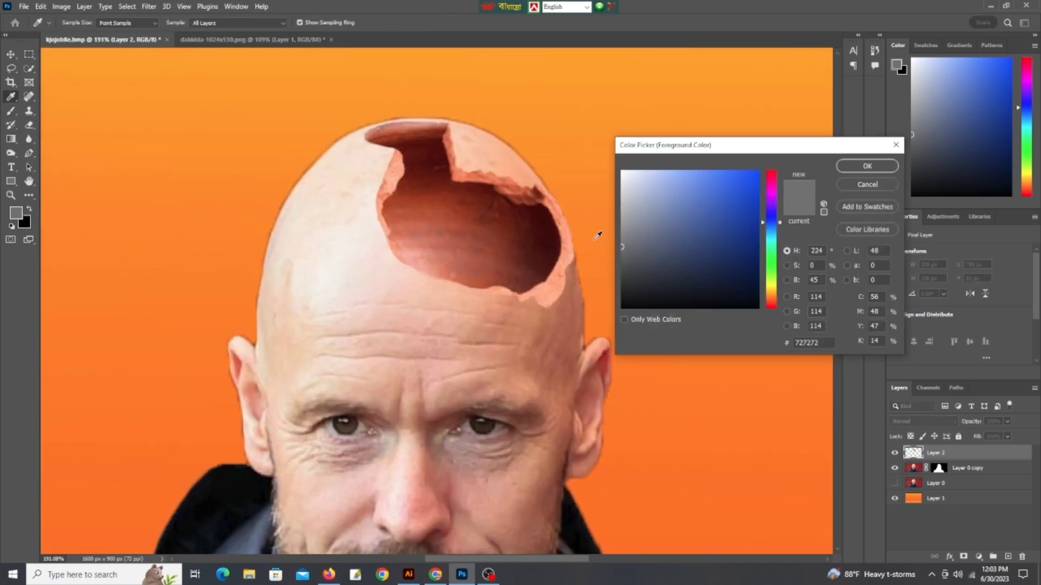
left_click(864, 164)
left_click(68, 23)
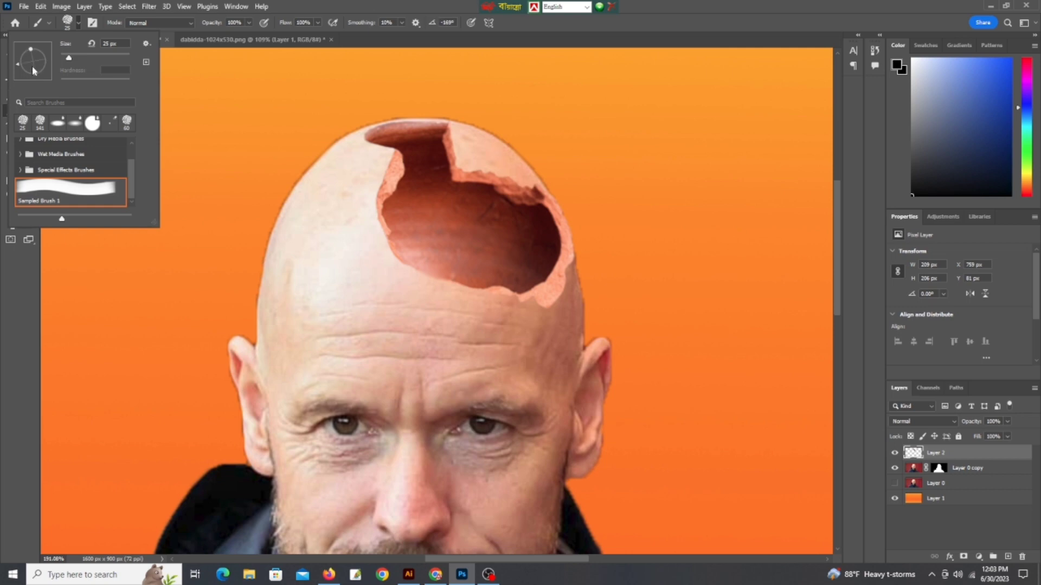
left_click(209, 68)
Lower brush opacity toward 2% and dab faint black shading into the crater's narrow neck.
left_click_drag(246, 37, 198, 36)
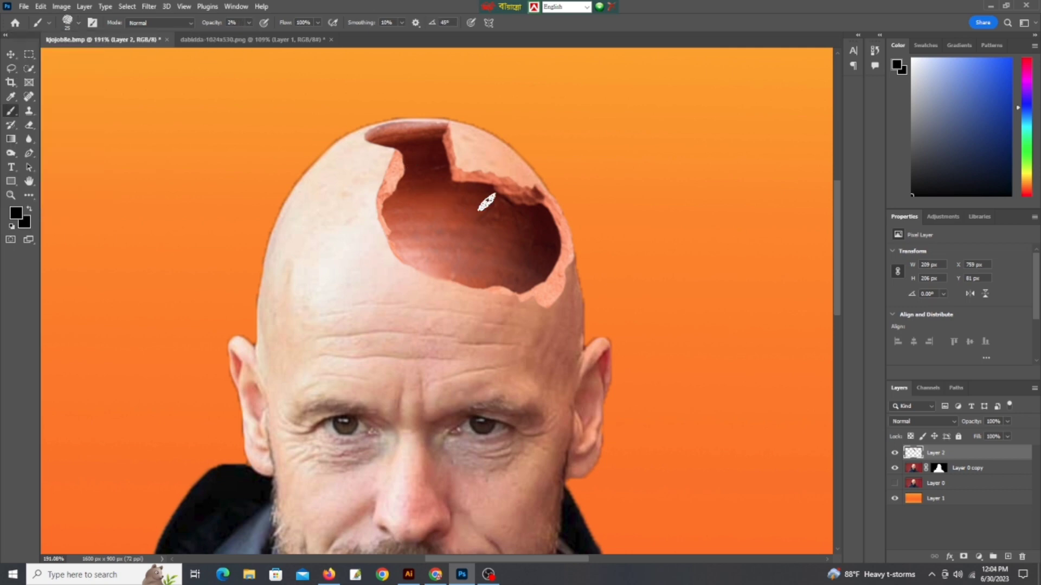
scroll(452, 162, "up", 2)
scroll(441, 158, "up", 1)
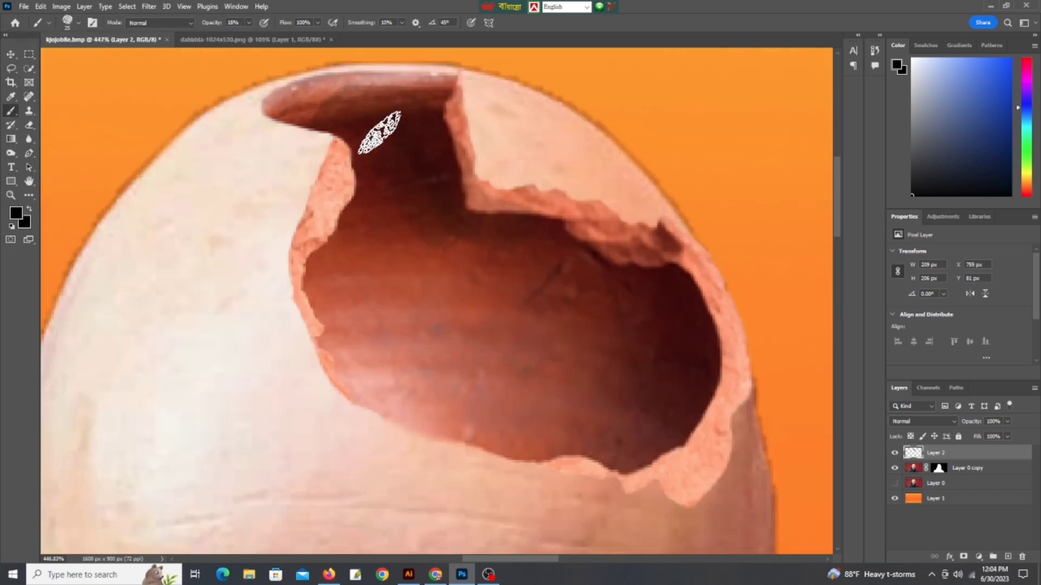
scroll(379, 146, "down", 1)
scroll(385, 165, "up", 2)
left_click(67, 23)
left_click(293, 142)
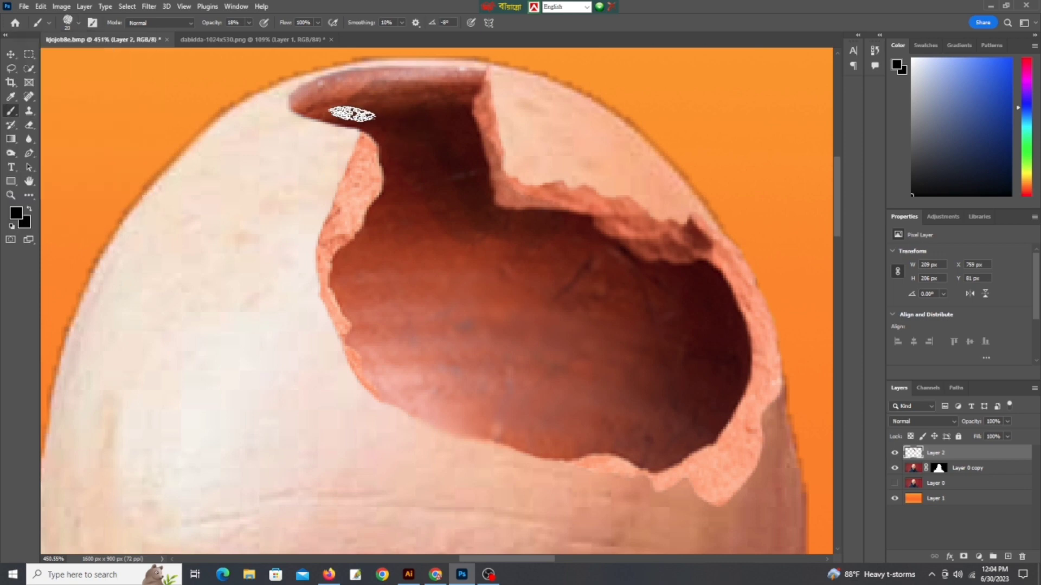
scroll(502, 235, "down", 3)
scroll(504, 238, "up", 1)
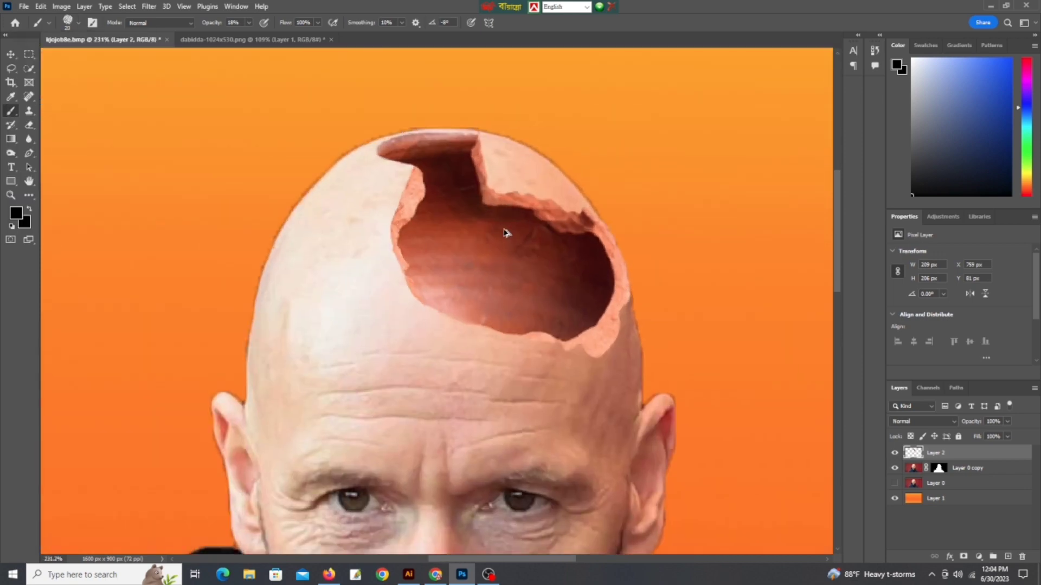
scroll(505, 249, "down", 1)
scroll(501, 250, "down", 3)
Set the brush opacity to 2% in the options bar.
left_click(67, 22)
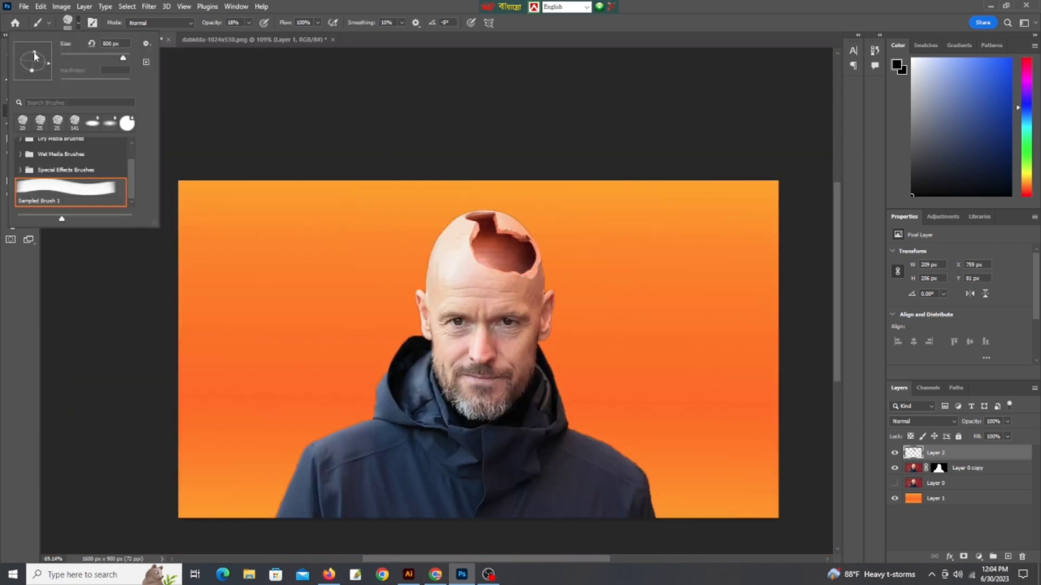
left_click(68, 22)
double_click(242, 23)
type("2")
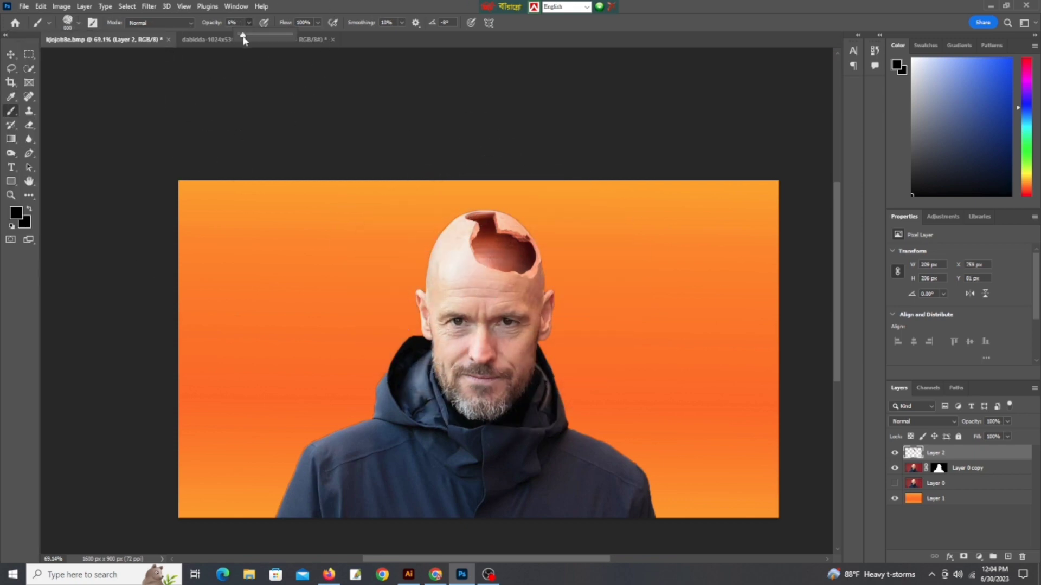
key("bracketleft")
key("bracketleft")
key("bracketleft")
Switch to the Move tool and select the orange gradient Layer 1.
scroll(481, 465, "up", 2)
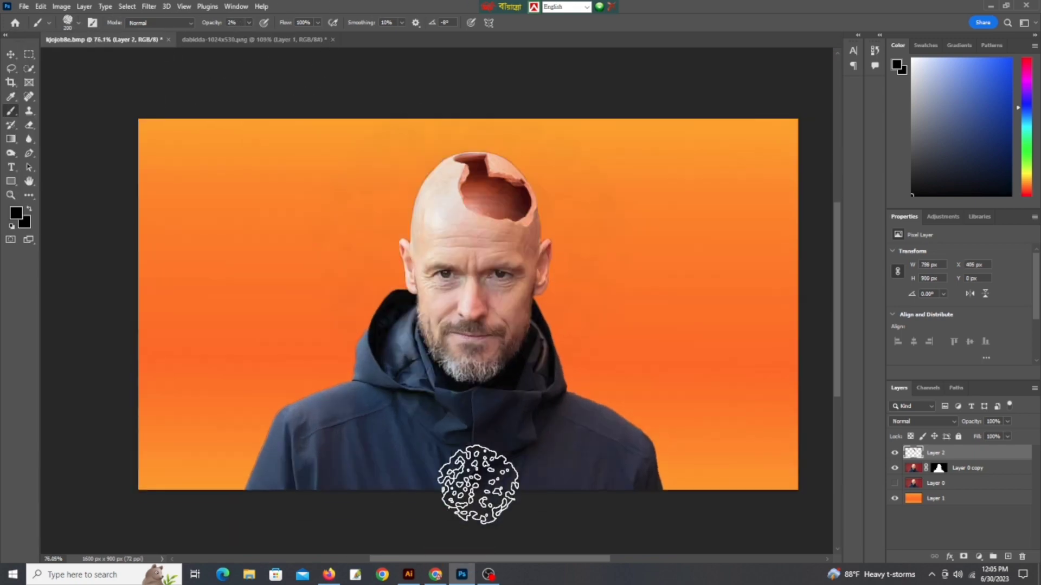
scroll(481, 465, "up", 1)
scroll(481, 465, "down", 2)
key("v")
scroll(510, 154, "up", 2)
left_click(940, 499)
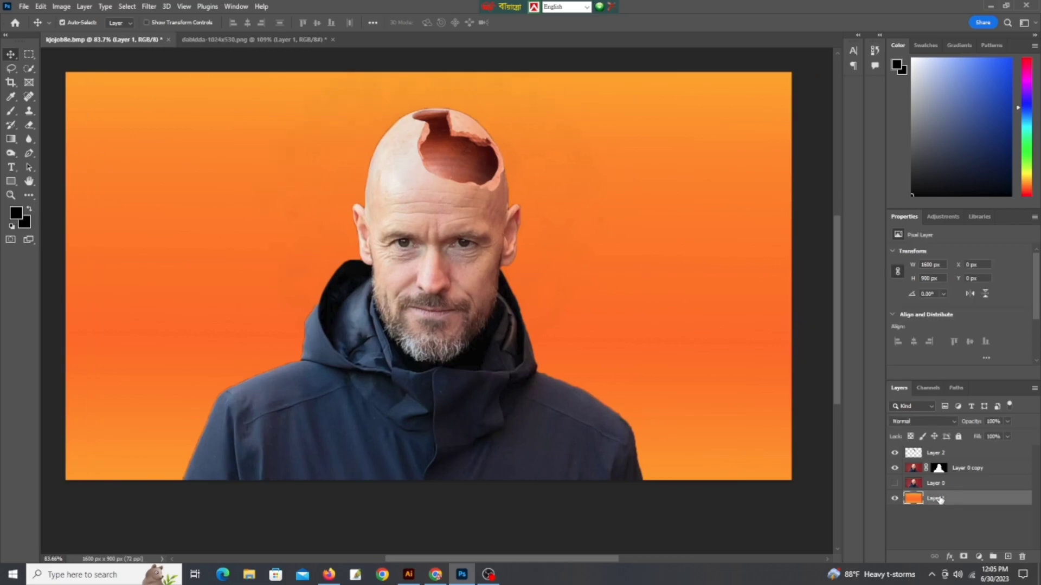